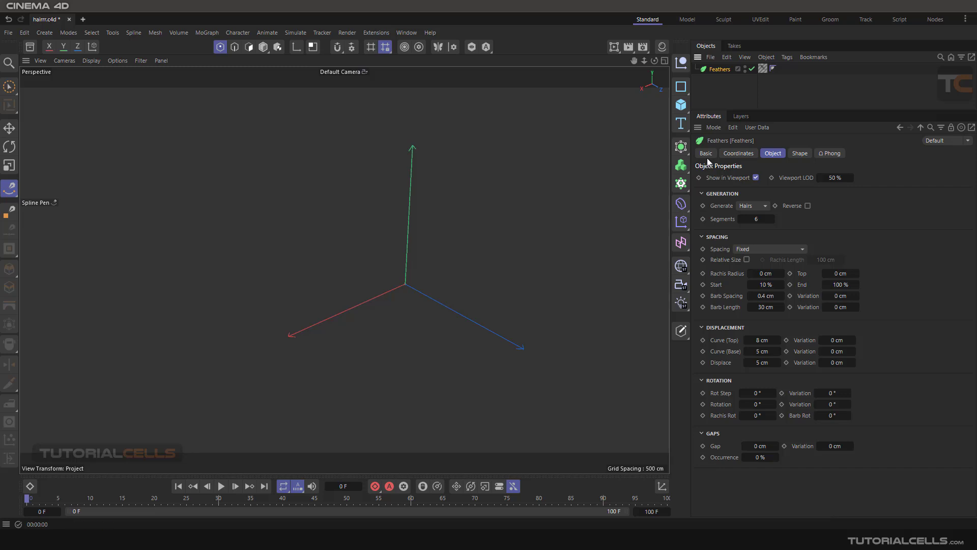
# Look through the Feathers object's coordinate, object and shape settings.
pyautogui.click(706, 153)
pyautogui.click(738, 153)
pyautogui.click(774, 153)
pyautogui.click(799, 153)
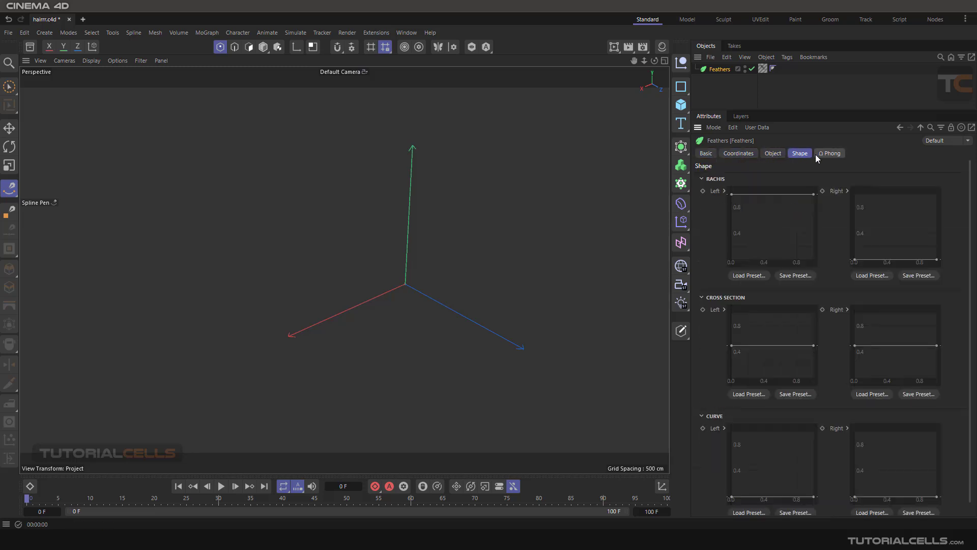
pyautogui.click(773, 154)
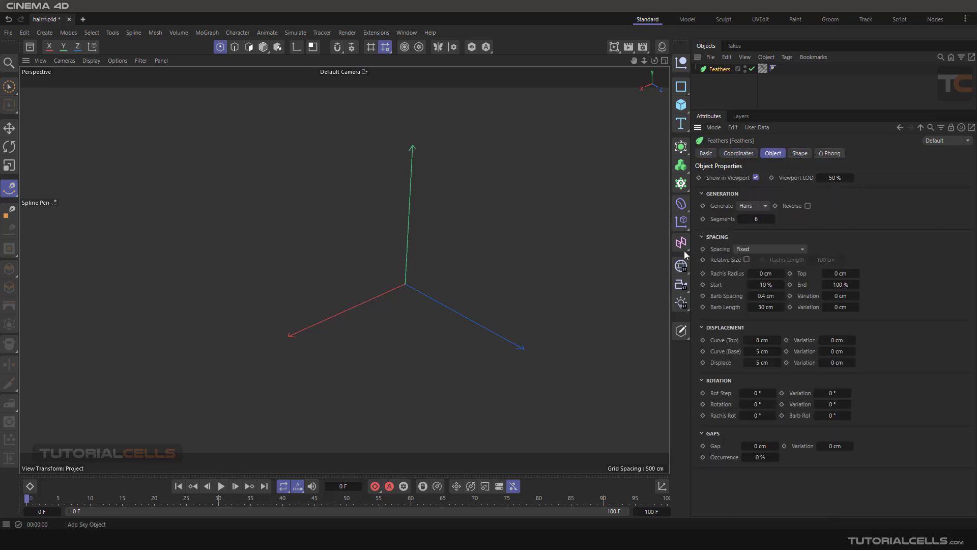
# Collapse the Generation, Spacing, Displacement, Rotation and Gaps groups of the Feathers object's properties.
pyautogui.click(702, 194)
pyautogui.click(701, 208)
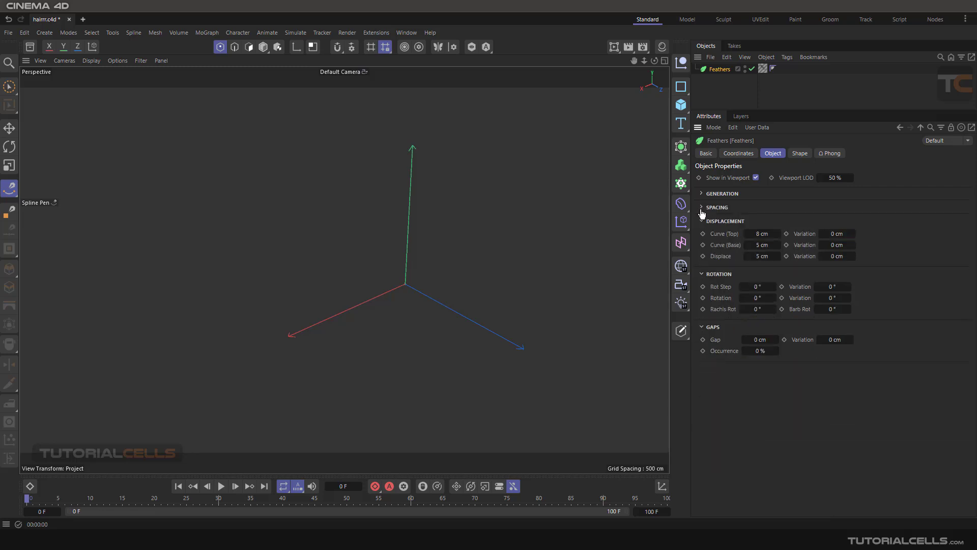
pyautogui.click(701, 221)
pyautogui.click(702, 234)
pyautogui.click(701, 248)
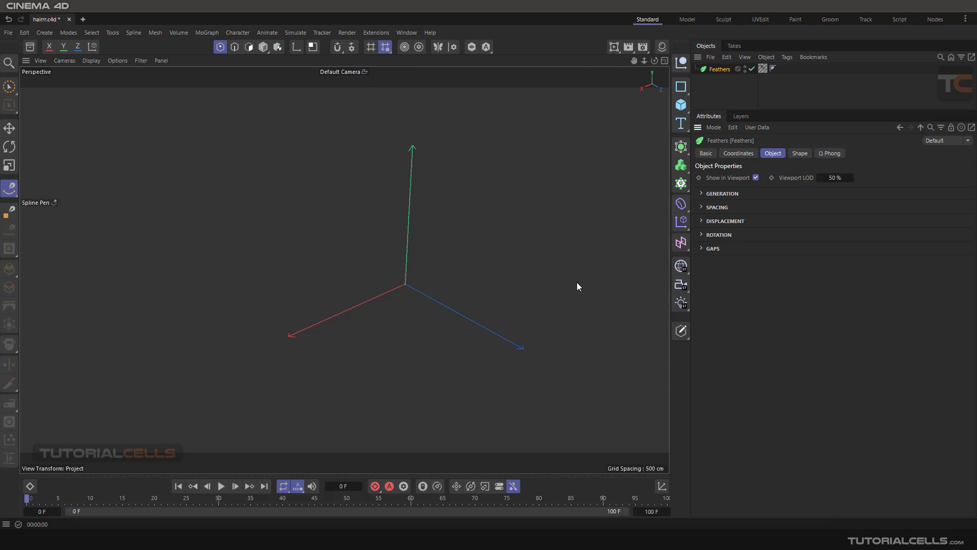
# Add a sphere primitive to the scene.
pyautogui.click(681, 105)
pyautogui.click(735, 159)
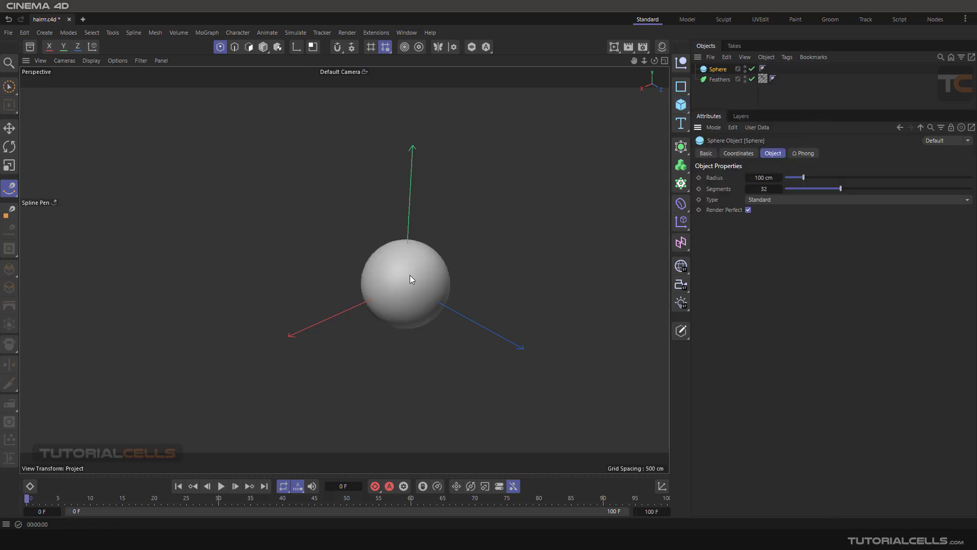
pyautogui.click(681, 331)
pyautogui.scroll(5, 417, 267)
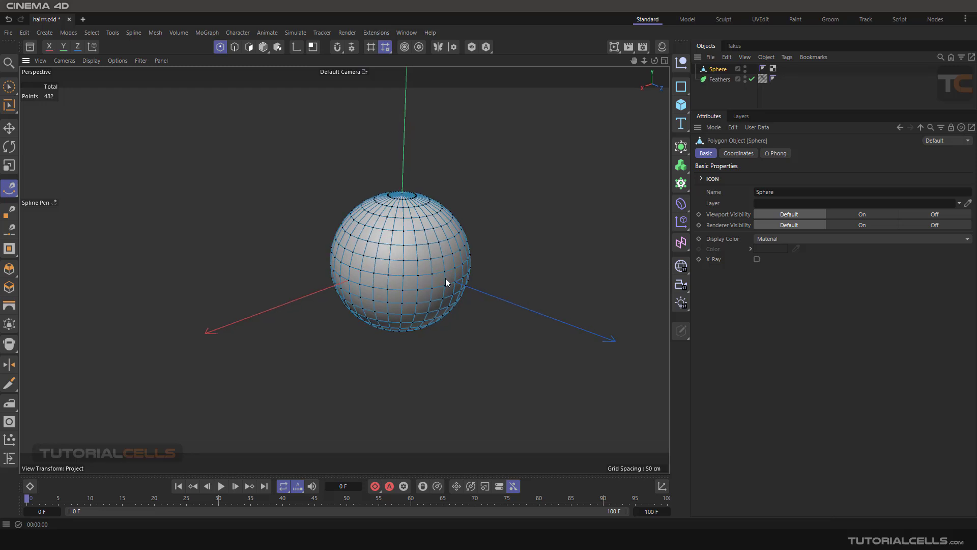
pyautogui.hotkey('ctrl', 'z')
# Set the sphere's type to Octahedron and convert it to an editable polygon object.
pyautogui.click(791, 199)
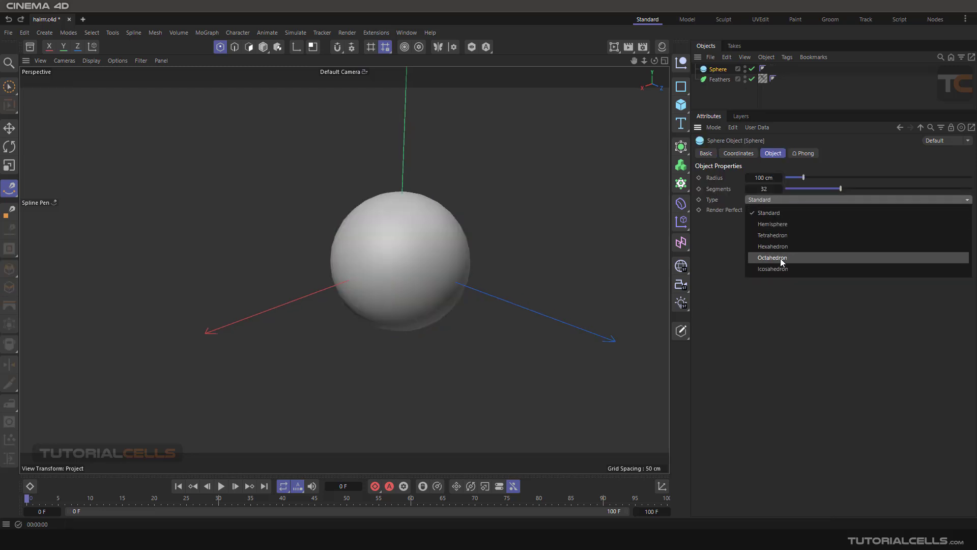
pyautogui.click(780, 258)
pyautogui.click(681, 331)
pyautogui.keyDown('alt'); pyautogui.moveTo(589, 291); pyautogui.dragTo(449, 255); pyautogui.keyUp('alt')
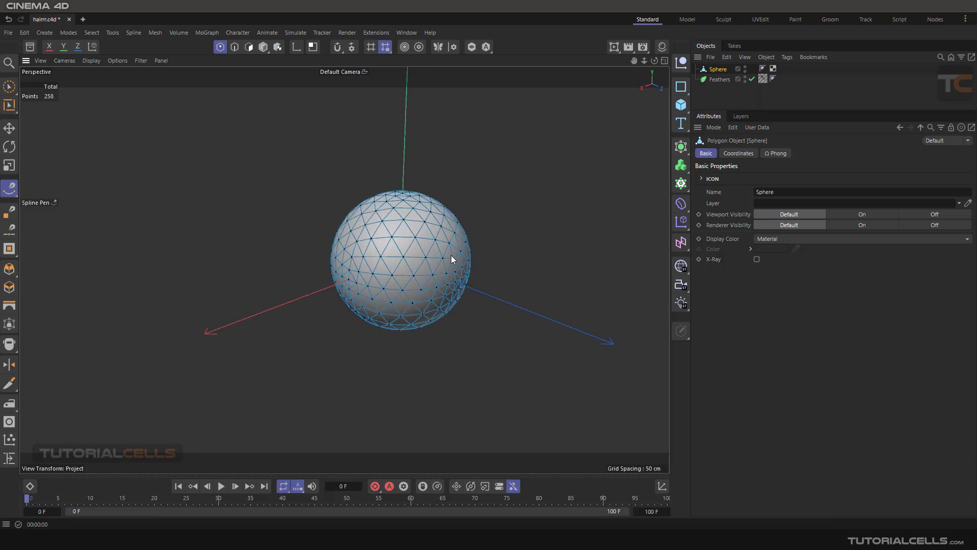
pyautogui.scroll(2, 411, 269)
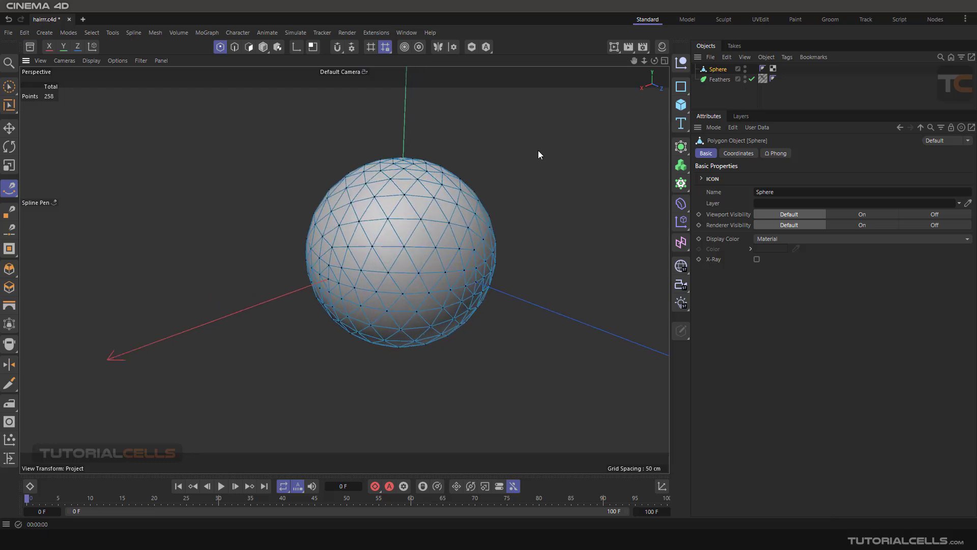
# Delete the existing Feathers object and add a new Feathers object with the sphere selected.
pyautogui.click(716, 77)
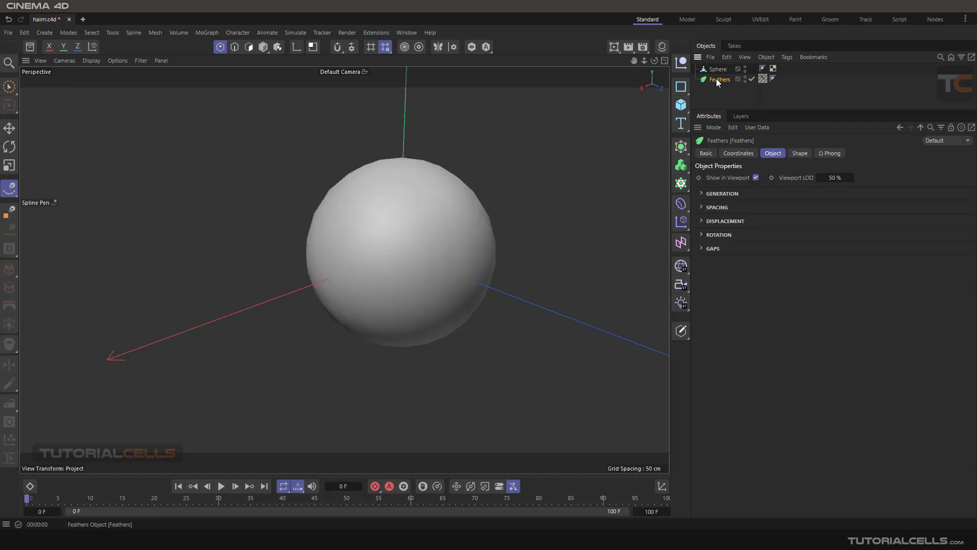
pyautogui.press('Delete')
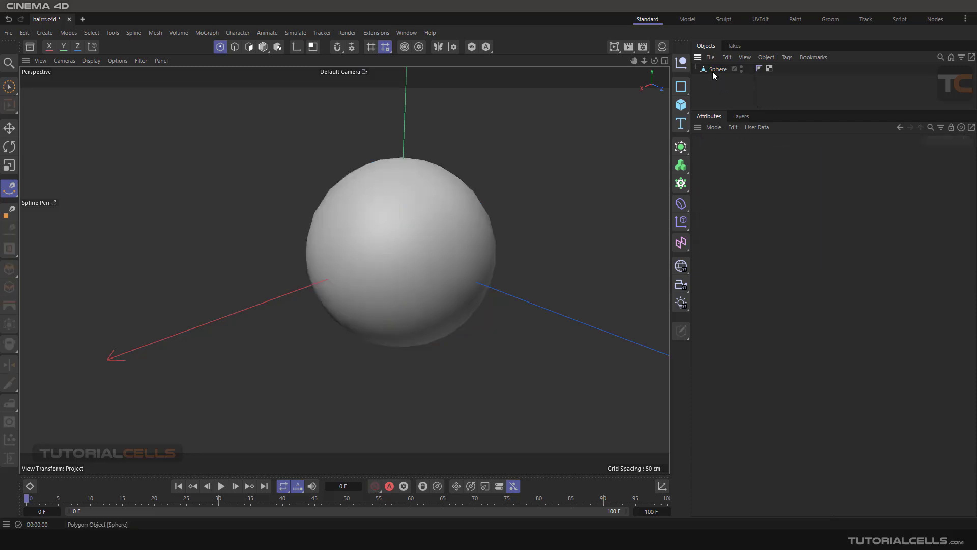
pyautogui.click(713, 72)
pyautogui.click(301, 32)
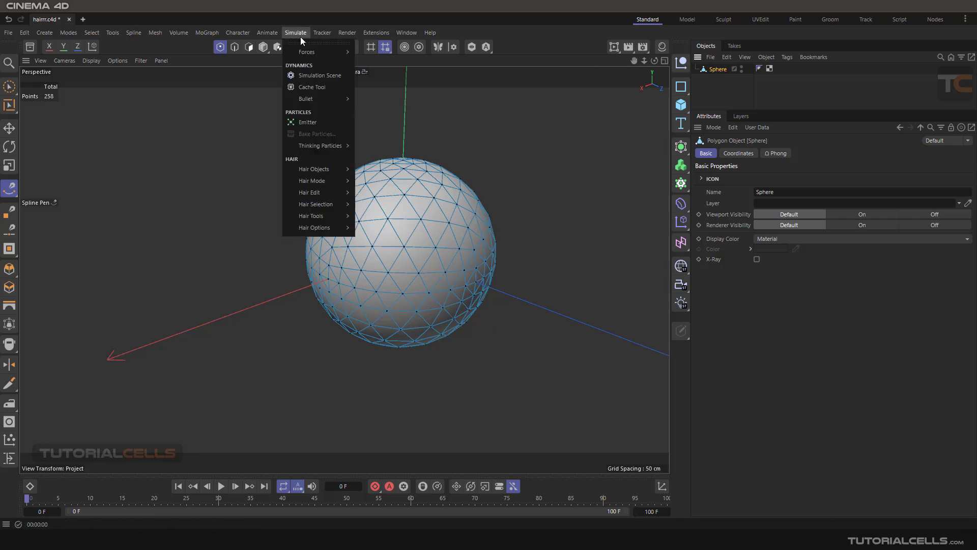
pyautogui.moveTo(322, 170)
pyautogui.click(376, 186)
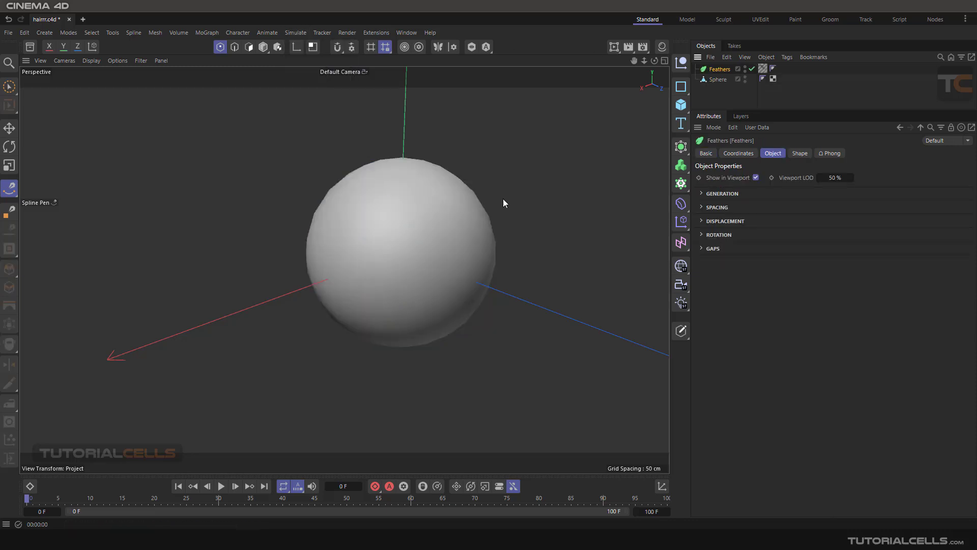
# Preview the sphere with the interactive render region, and switch the region off again.
pyautogui.keyDown('alt'); pyautogui.moveTo(467, 208); pyautogui.dragTo(438, 213, button='middle'); pyautogui.keyUp('alt')
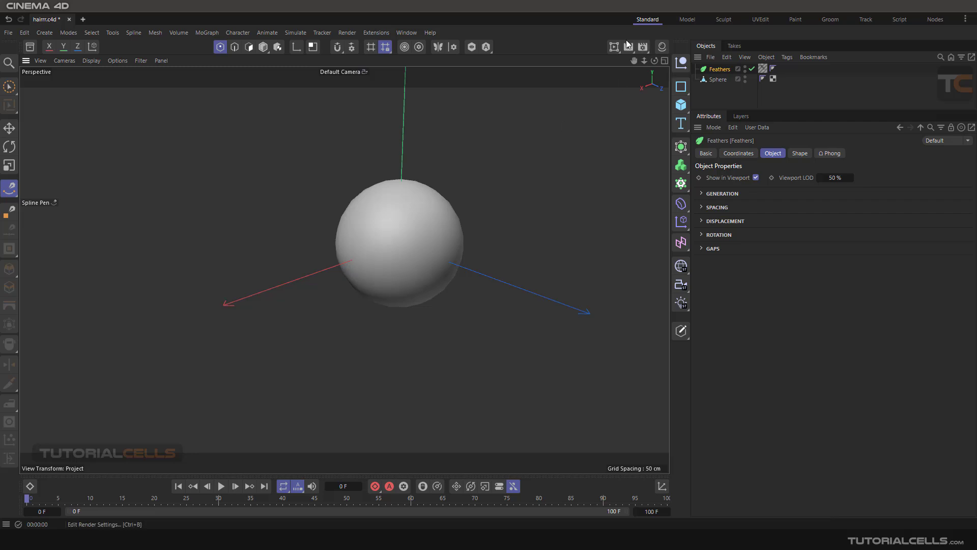
pyautogui.hotkey('alt', 'r')
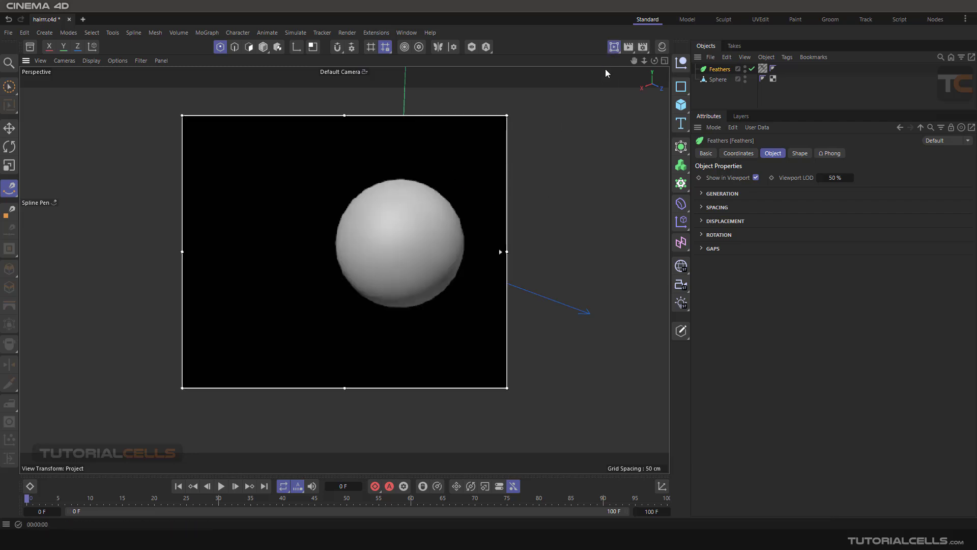
pyautogui.click(613, 49)
pyautogui.keyDown('alt'); pyautogui.moveTo(495, 173); pyautogui.dragTo(463, 191, button='middle'); pyautogui.keyUp('alt')
pyautogui.scroll(2, 372, 253)
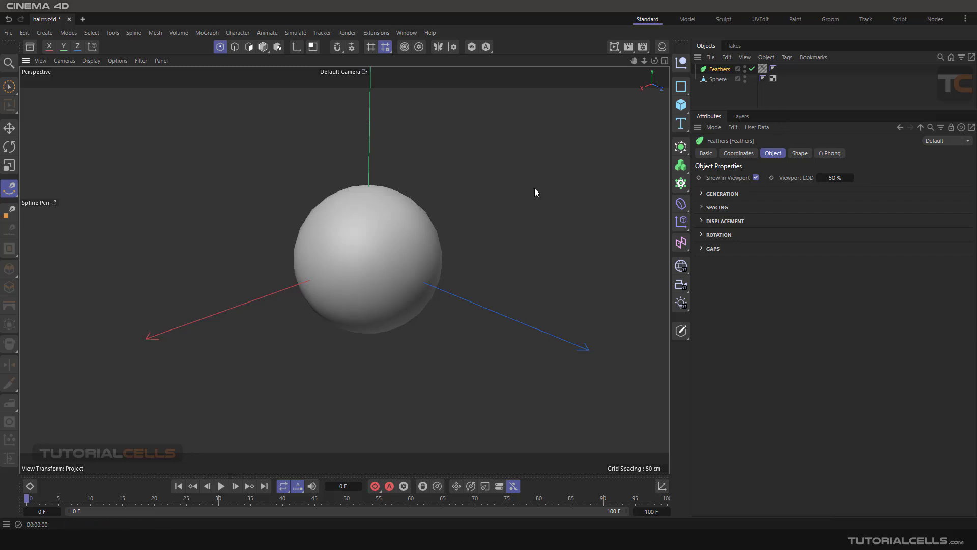
# Add a Hair object to the polygon sphere.
pyautogui.click(708, 81)
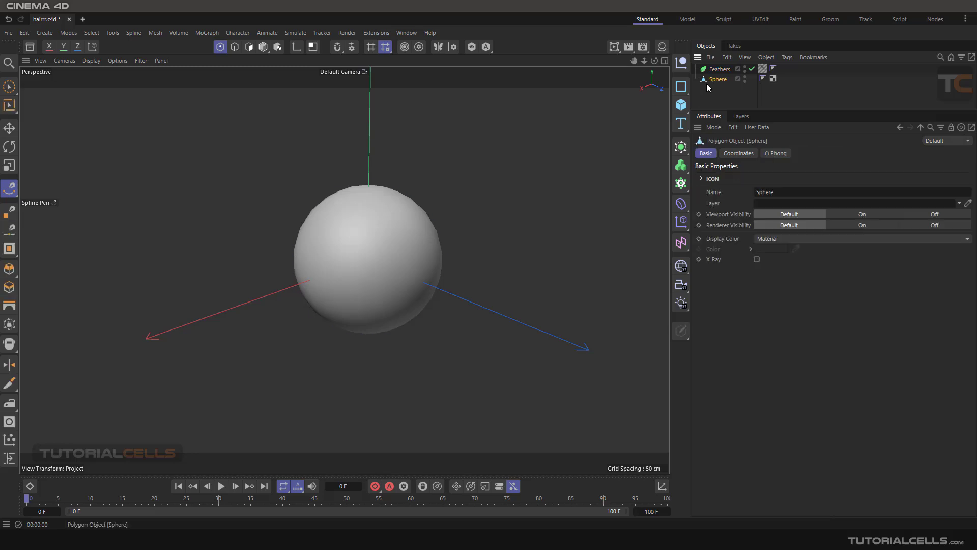
pyautogui.click(300, 31)
pyautogui.moveTo(314, 170)
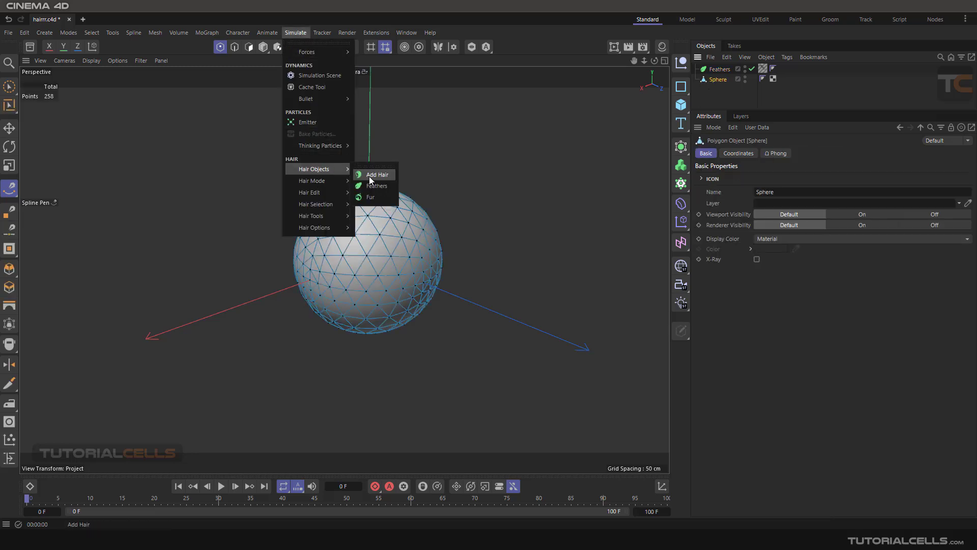
pyautogui.click(369, 178)
pyautogui.scroll(-2, 479, 197)
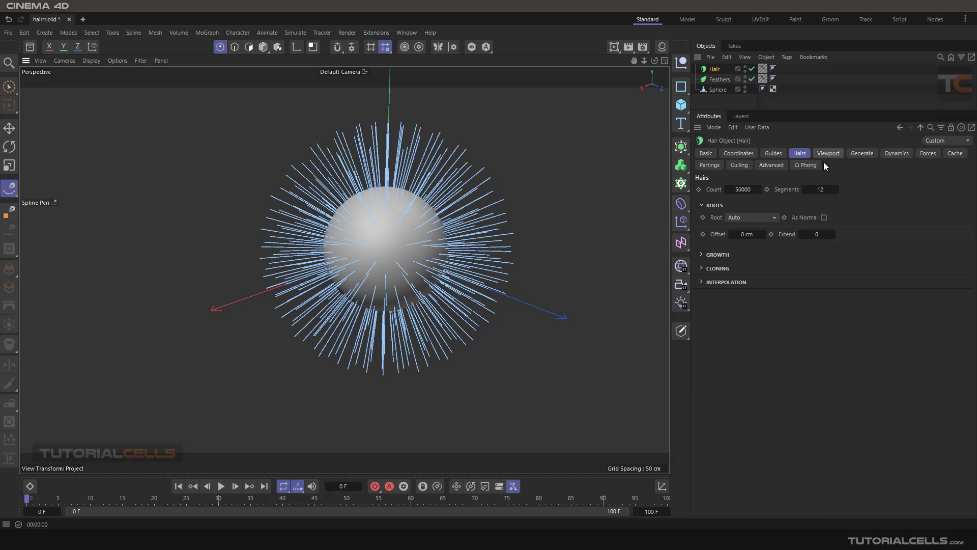
# Set the hairs' root to As Guides and preview the hair in the interactive render region.
pyautogui.click(773, 218)
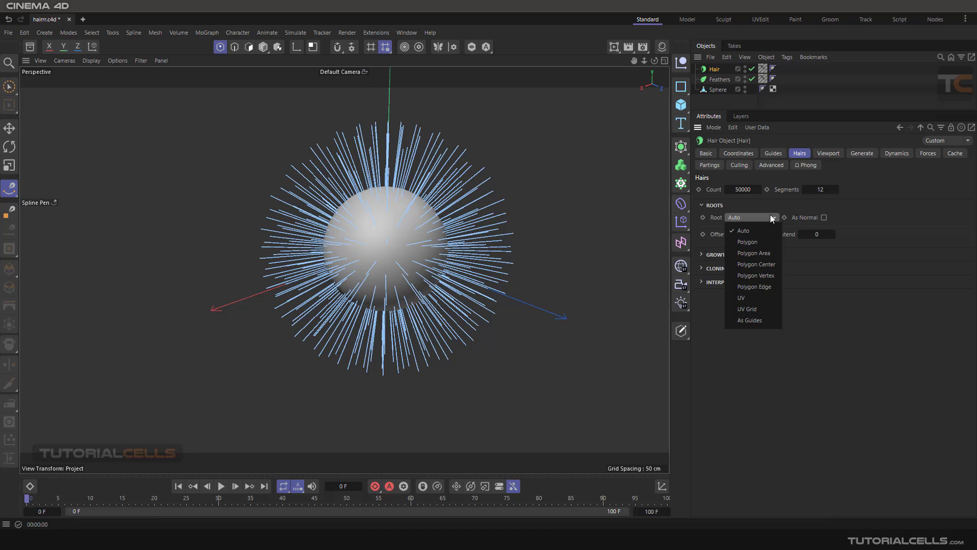
pyautogui.click(750, 321)
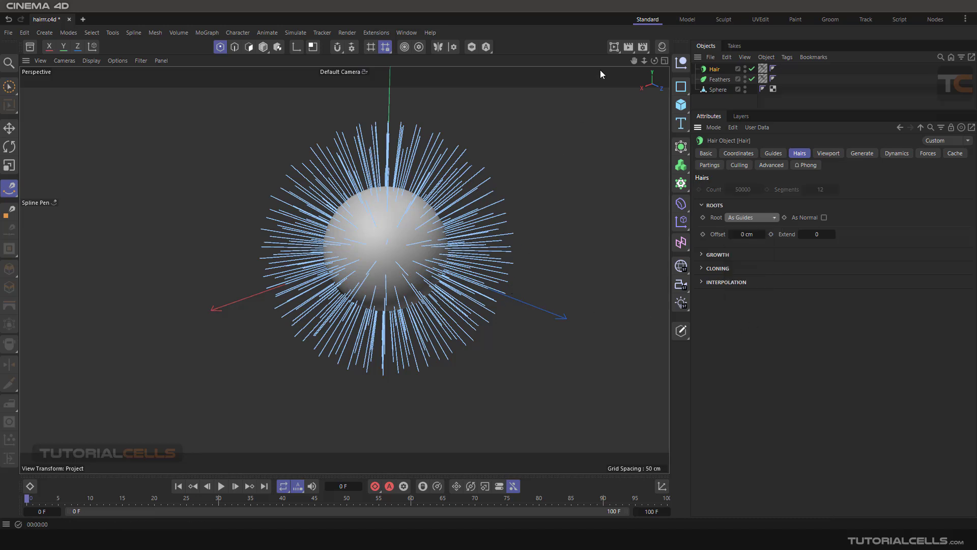
pyautogui.click(614, 47)
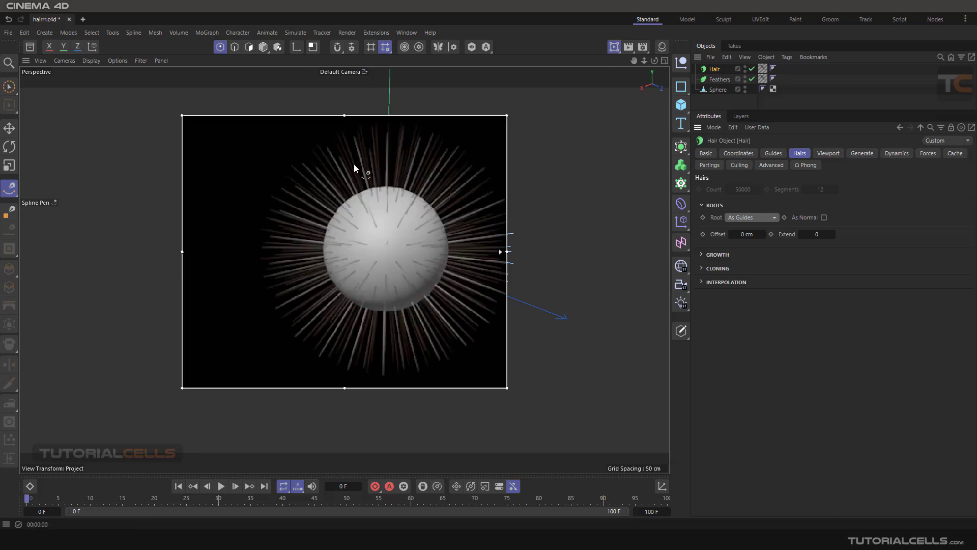
pyautogui.click(614, 46)
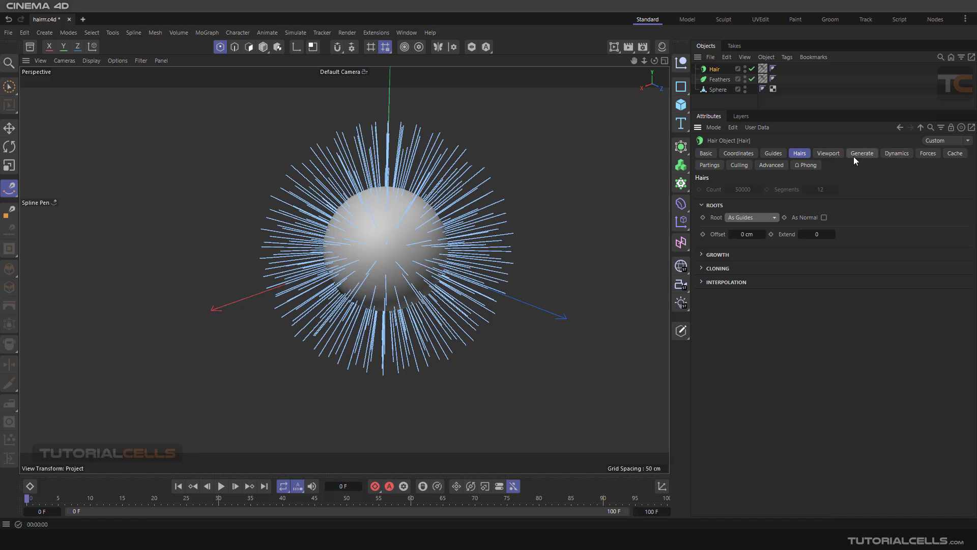
# Set the Hair object's guide count to 10.
pyautogui.click(774, 154)
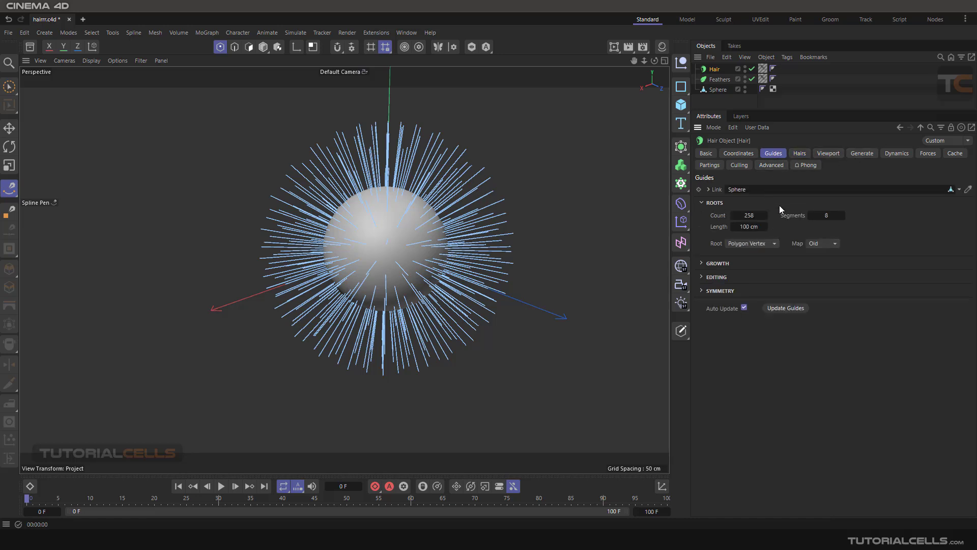
pyautogui.click(749, 215)
pyautogui.write('10')
pyautogui.press('Return')
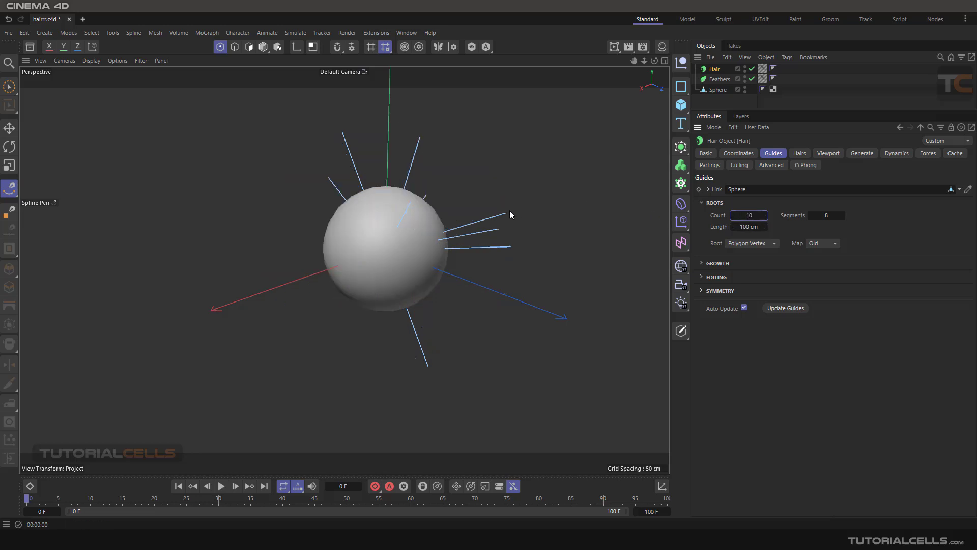
pyautogui.keyDown('alt'); pyautogui.moveTo(510, 214); pyautogui.dragTo(439, 246); pyautogui.keyUp('alt')
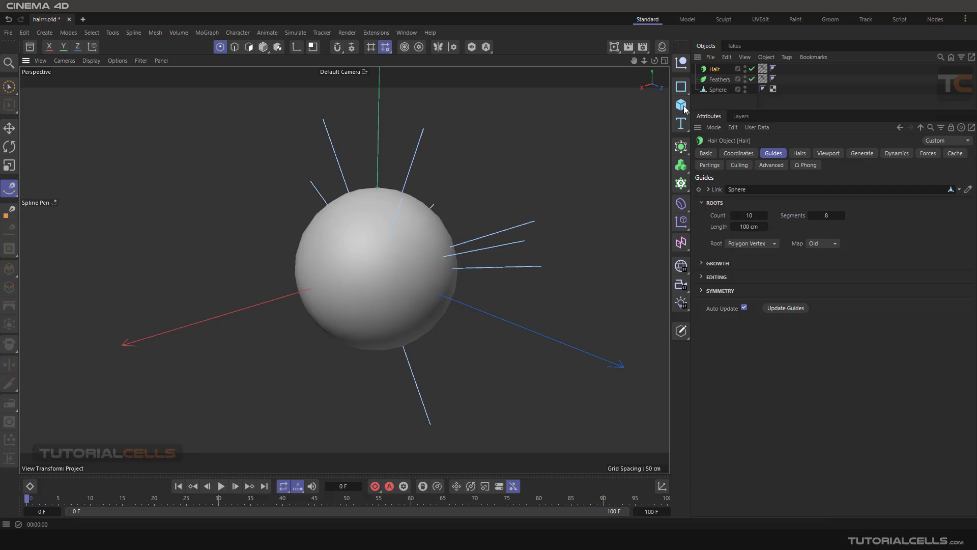
# Make the Hair object a child of the Feathers object so feathers grow along the guides.
pyautogui.click(719, 80)
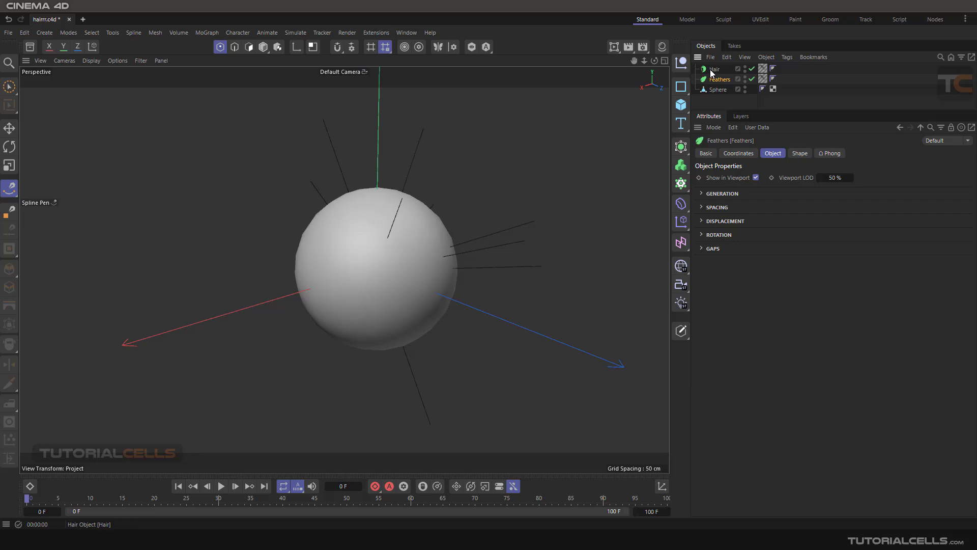
pyautogui.moveTo(713, 72); pyautogui.dragTo(717, 81)
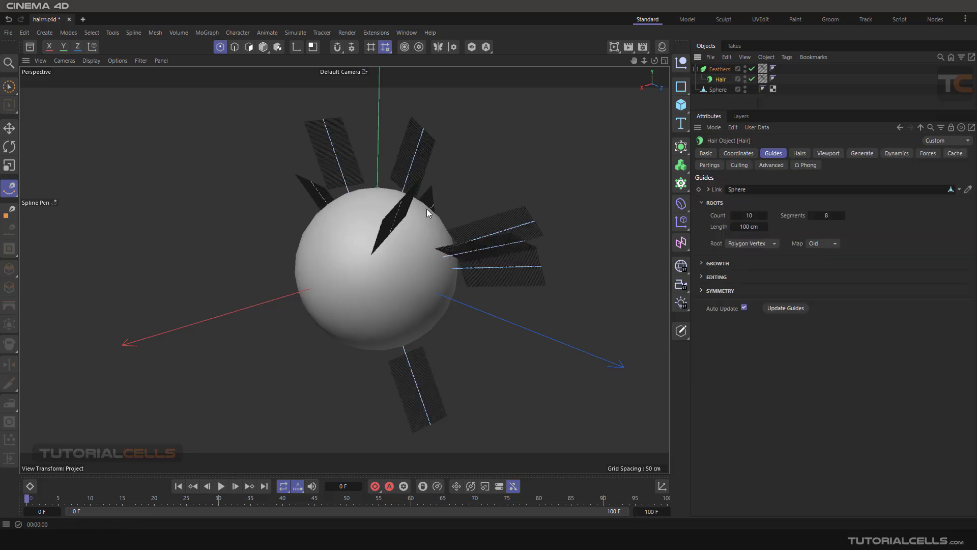
pyautogui.keyDown('alt'); pyautogui.moveTo(362, 169); pyautogui.dragTo(417, 207); pyautogui.keyUp('alt')
pyautogui.scroll(-5, 451, 240)
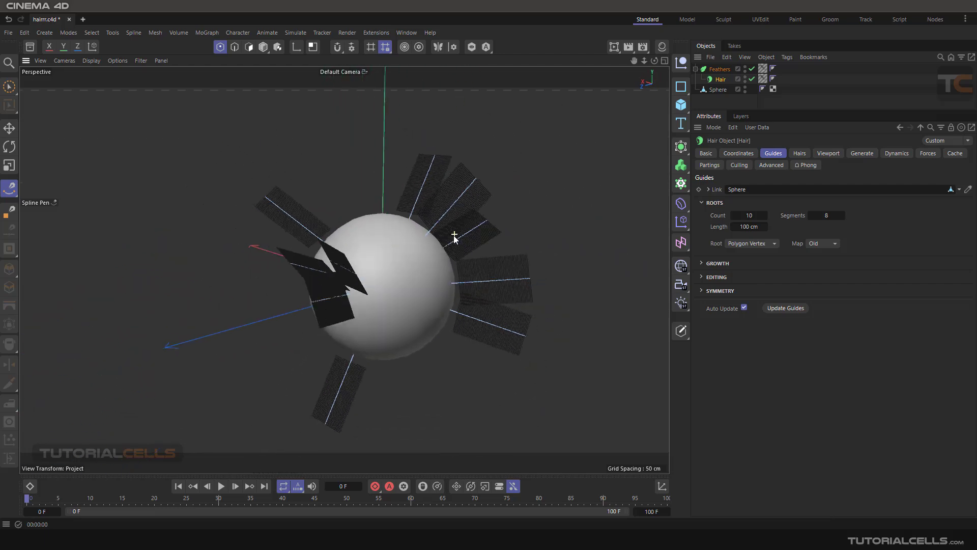
pyautogui.keyDown('alt'); pyautogui.moveTo(451, 252); pyautogui.dragTo(316, 226, button='middle'); pyautogui.keyUp('alt')
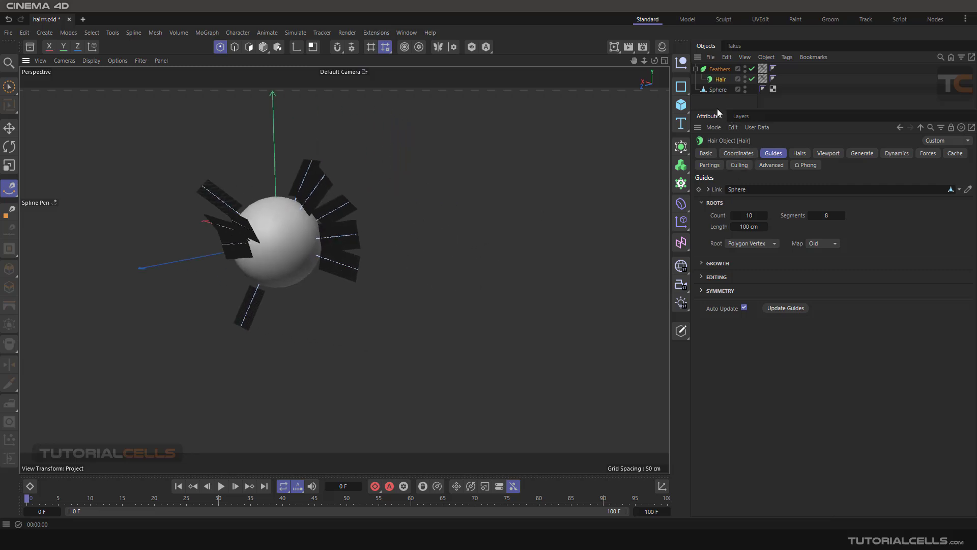
# Deselect all objects and draw a curved three-point Bezier spline in the empty space beside the sphere.
pyautogui.hotkey('ctrl', 'a')
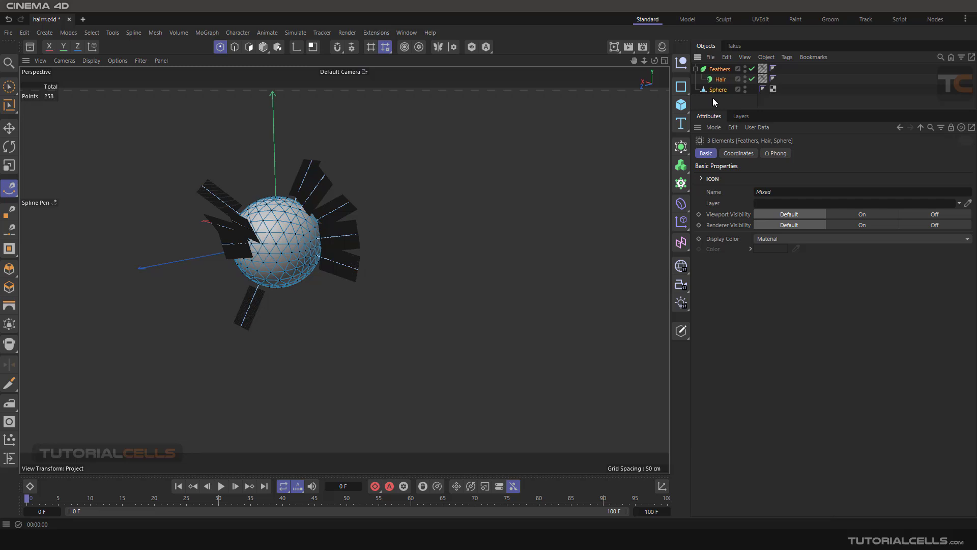
pyautogui.click(712, 100)
pyautogui.hotkey('ctrl', 'a')
pyautogui.click(710, 98)
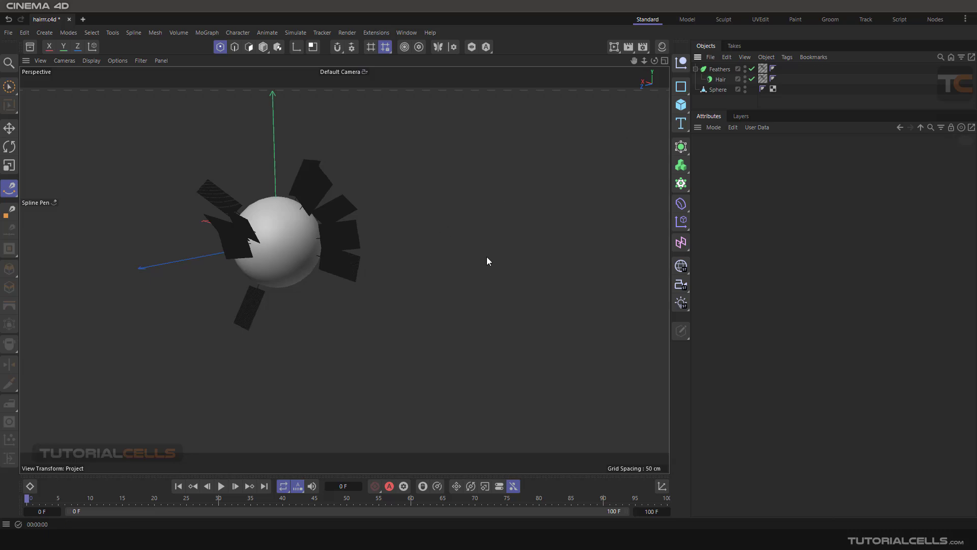
pyautogui.click(9, 188)
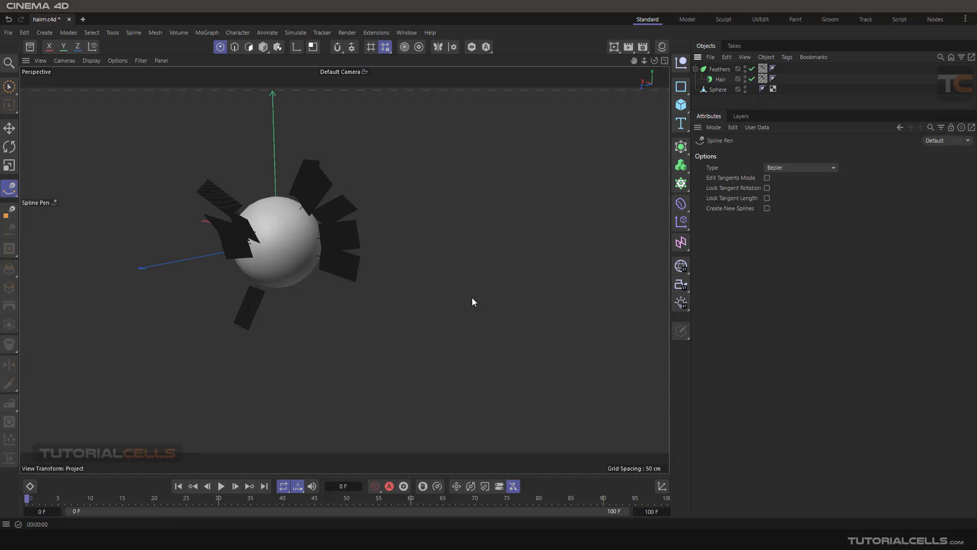
pyautogui.click(448, 297)
pyautogui.moveTo(527, 264); pyautogui.dragTo(544, 235)
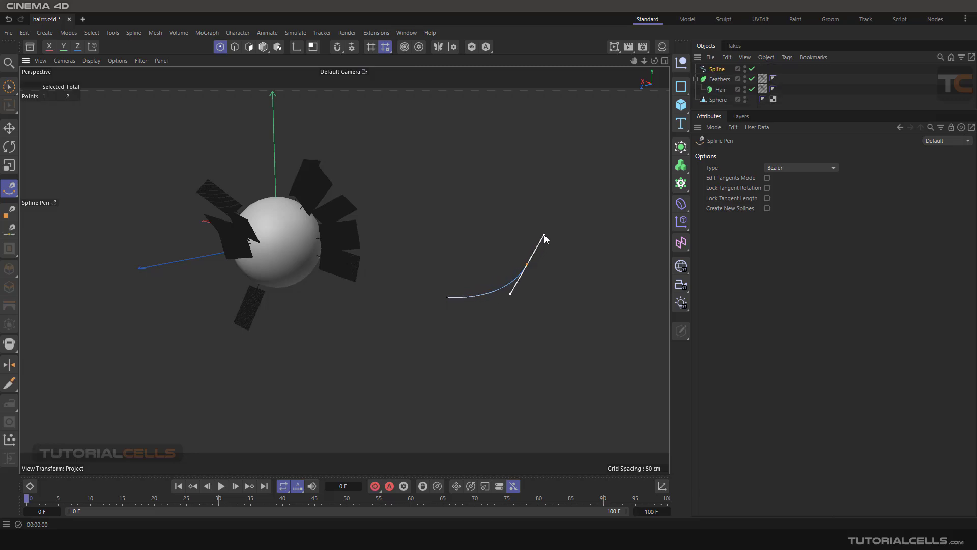
pyautogui.click(541, 169)
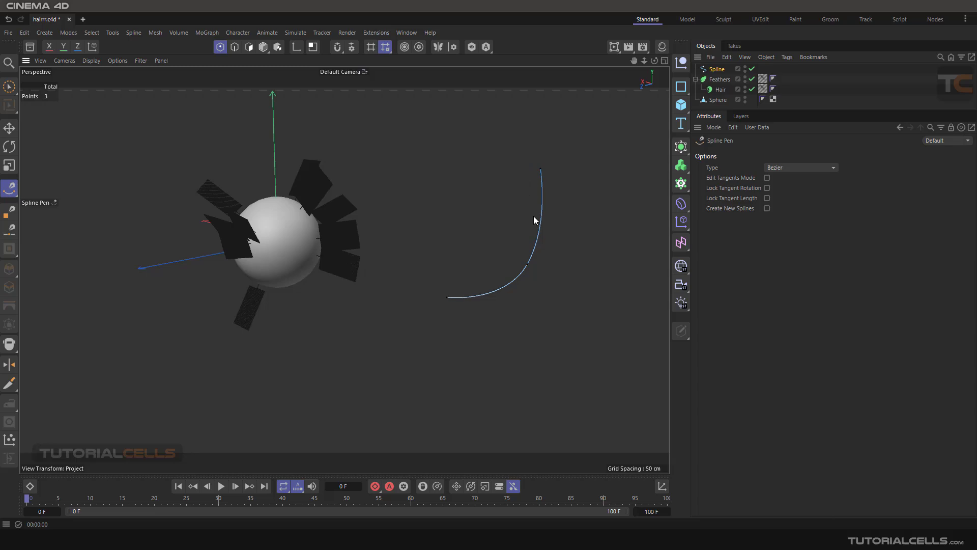
# Add a second Feathers object and make the spline its child so barbs grow along the curve.
pyautogui.keyDown('alt'); pyautogui.moveTo(534, 216); pyautogui.dragTo(511, 225); pyautogui.keyUp('alt')
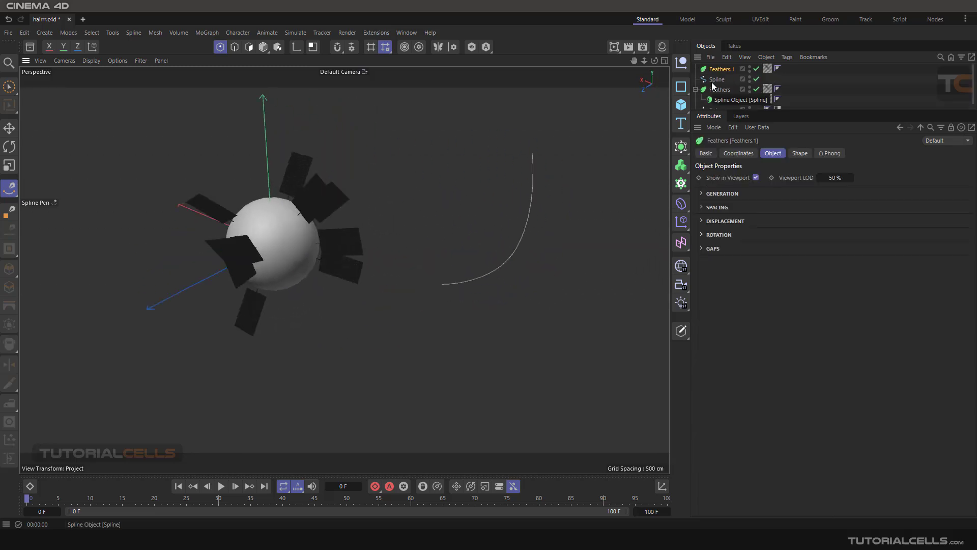
pyautogui.moveTo(716, 80); pyautogui.dragTo(724, 73)
pyautogui.scroll(5, 543, 190)
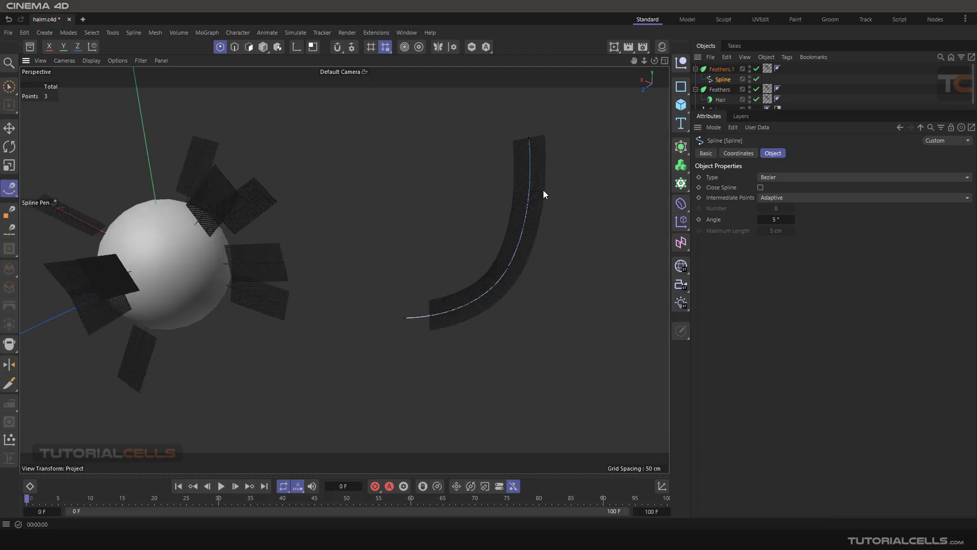
pyautogui.moveTo(542, 190)
pyautogui.keyDown('alt'); pyautogui.mouseDown()
pyautogui.moveTo(504, 190)
pyautogui.moveTo(488, 144)
pyautogui.moveTo(565, 162)
pyautogui.moveTo(472, 175)
pyautogui.moveTo(488, 155)
pyautogui.moveTo(516, 171)
pyautogui.moveTo(505, 187)
pyautogui.moveTo(536, 177)
pyautogui.mouseUp(); pyautogui.keyUp('alt')
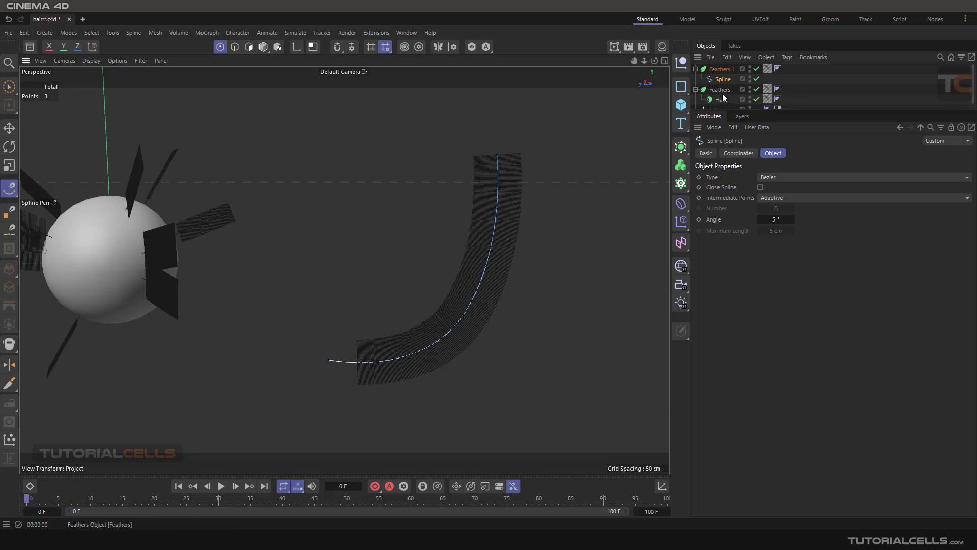
pyautogui.click(696, 68)
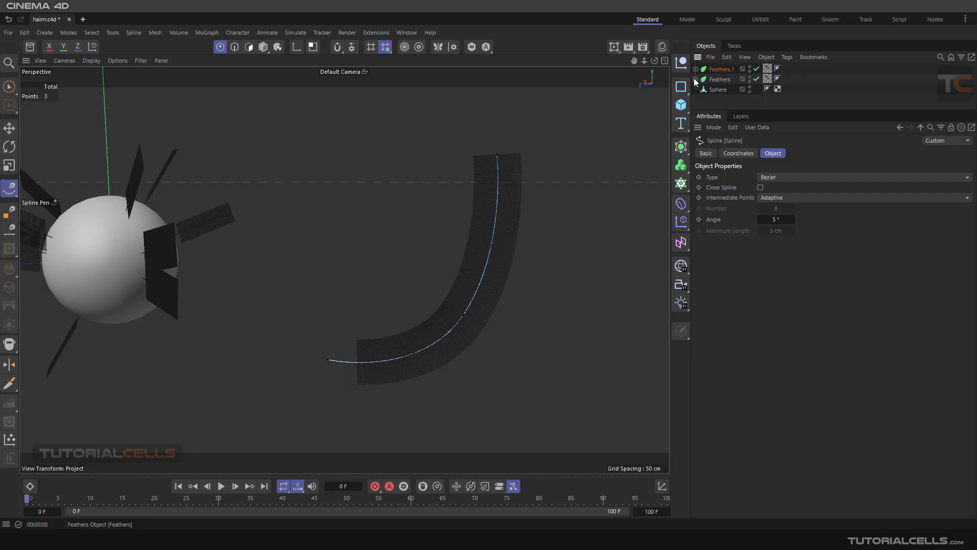
pyautogui.click(695, 69)
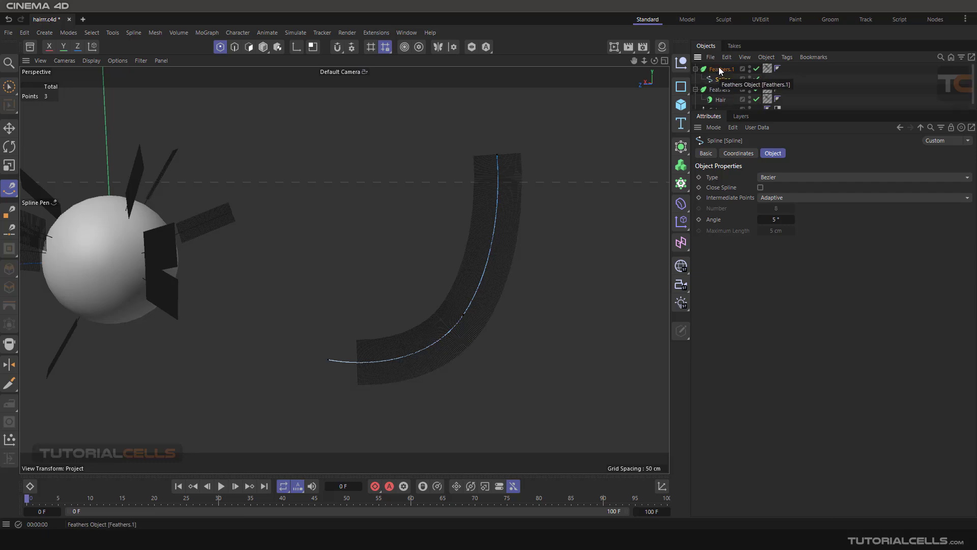
pyautogui.scroll(4, 524, 218)
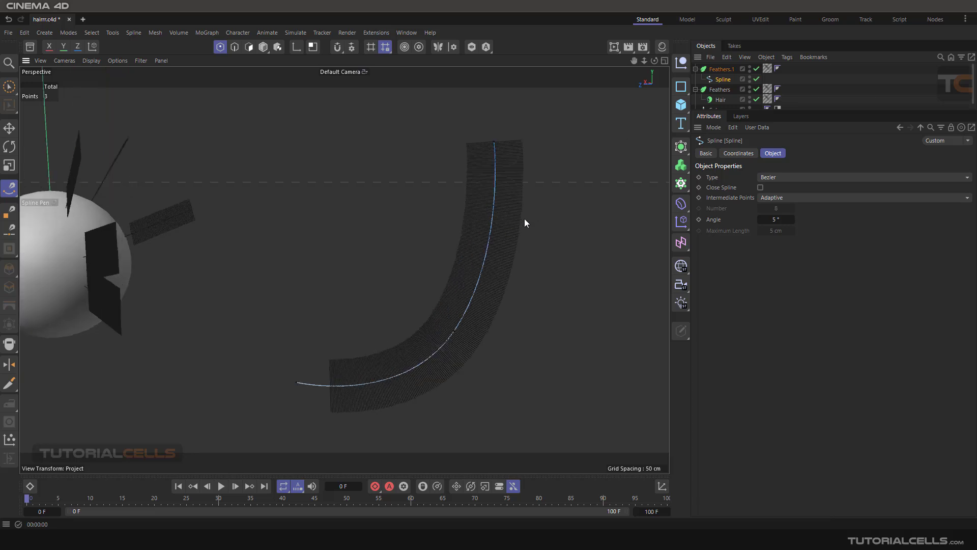
pyautogui.scroll(-3, 521, 217)
pyautogui.moveTo(520, 208)
pyautogui.keyDown('alt'); pyautogui.mouseDown()
pyautogui.moveTo(431, 201)
pyautogui.moveTo(518, 195)
pyautogui.moveTo(524, 206)
pyautogui.mouseUp(); pyautogui.keyUp('alt')
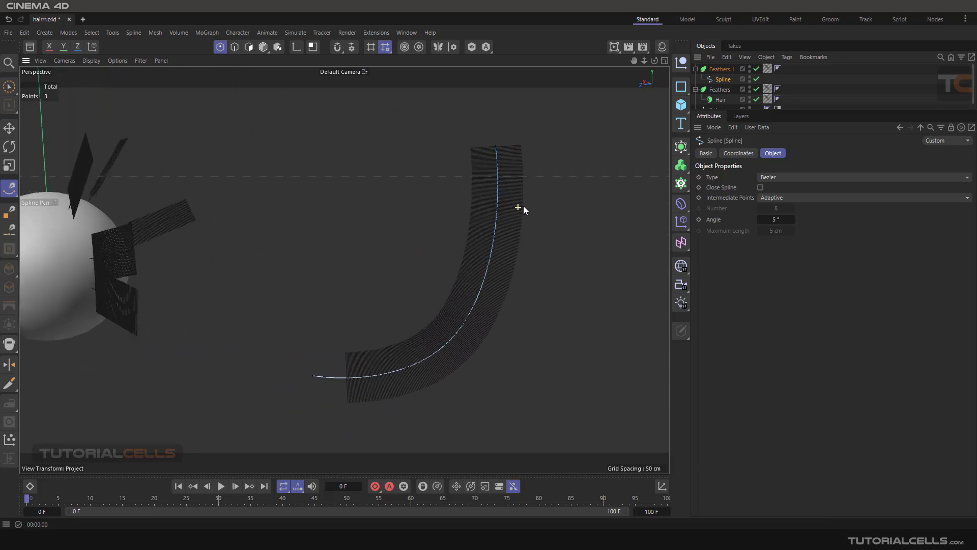
# Delete the original Feathers object with its hair and the sphere, keeping only the spline-based feather.
pyautogui.click(720, 90)
pyautogui.press('Delete')
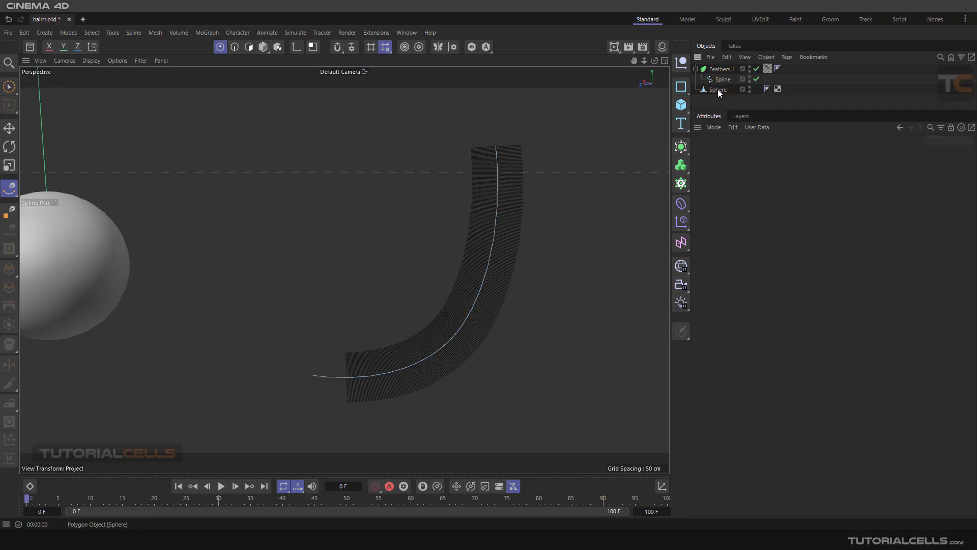
pyautogui.click(717, 90)
pyautogui.press('Delete')
# Select the remaining Feathers object and switch its viewport display off and on again.
pyautogui.keyDown('alt'); pyautogui.moveTo(403, 224); pyautogui.dragTo(446, 192); pyautogui.keyUp('alt')
pyautogui.click(721, 69)
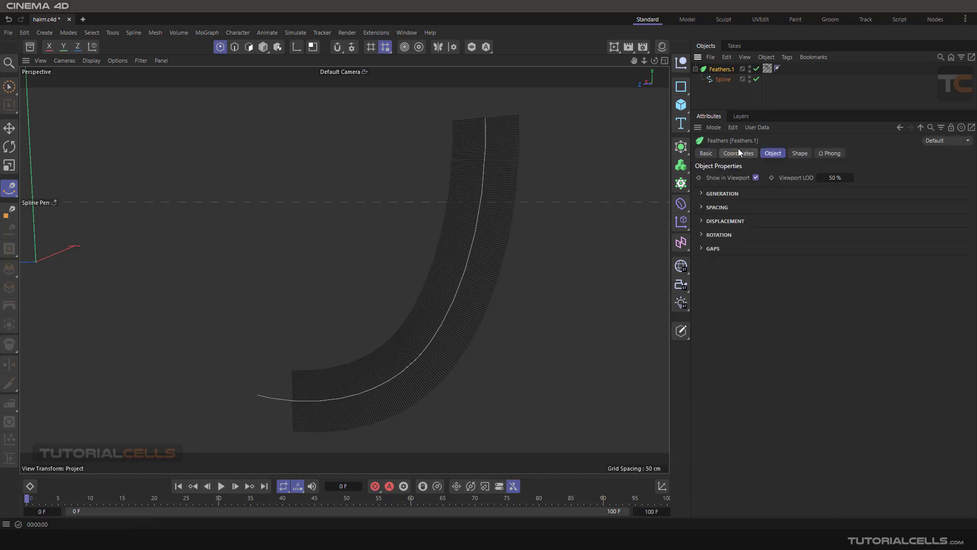
pyautogui.click(756, 178)
pyautogui.click(756, 177)
# Show the Generation settings, try generating the feather as Splines, and return Generate to Hairs.
pyautogui.click(706, 200)
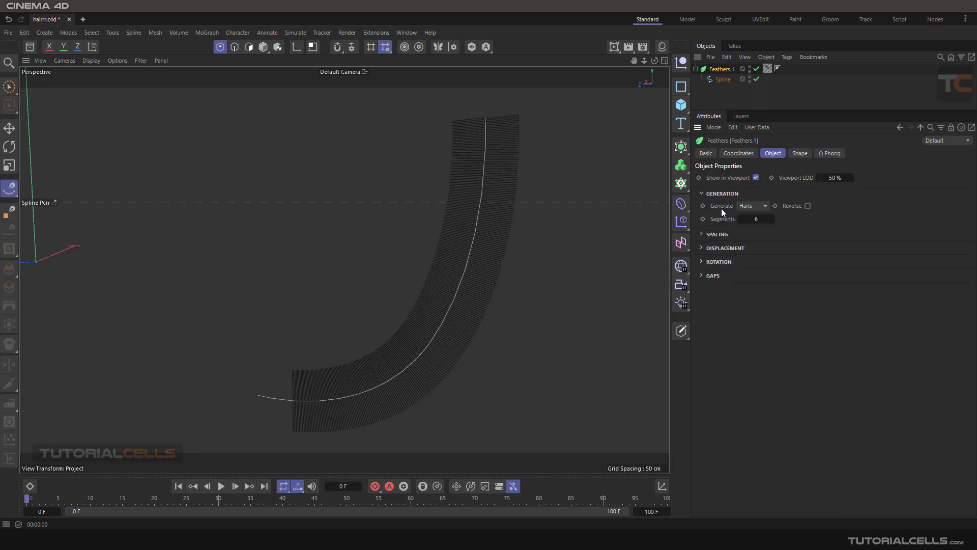
pyautogui.click(753, 206)
pyautogui.click(757, 230)
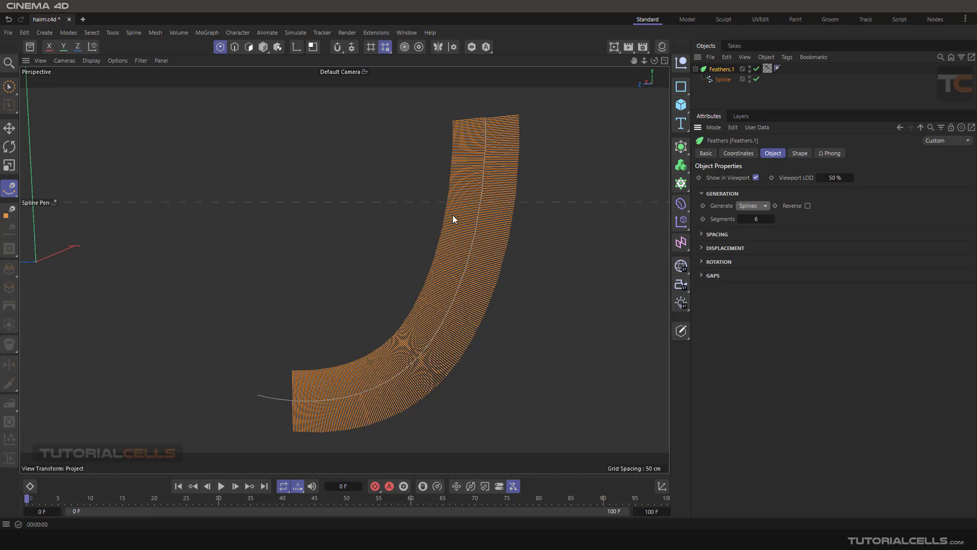
pyautogui.click(747, 205)
pyautogui.click(755, 216)
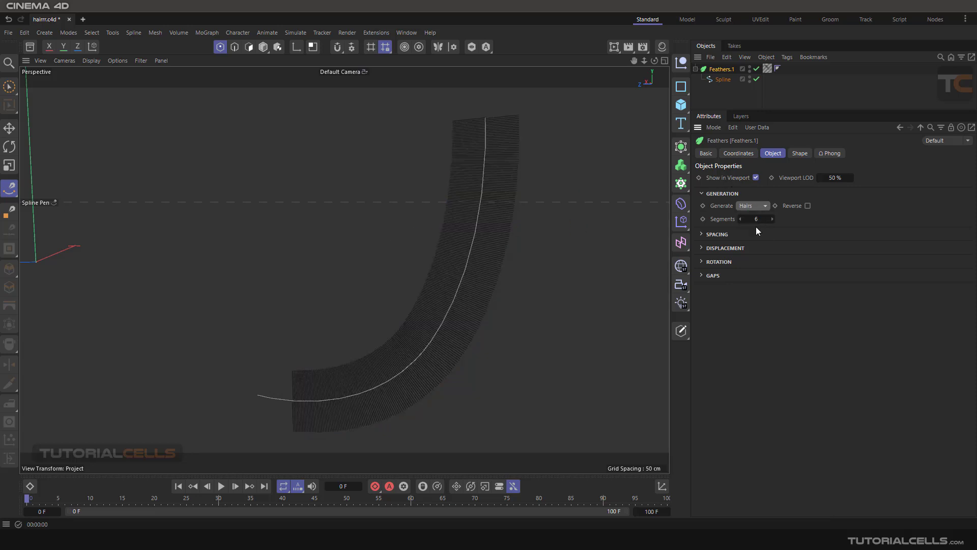
# Try the Reverse option on the feather's growth direction, compare the result, and turn it off again.
pyautogui.click(807, 206)
pyautogui.click(808, 206)
pyautogui.keyDown('alt'); pyautogui.moveTo(546, 163); pyautogui.dragTo(571, 176); pyautogui.keyUp('alt')
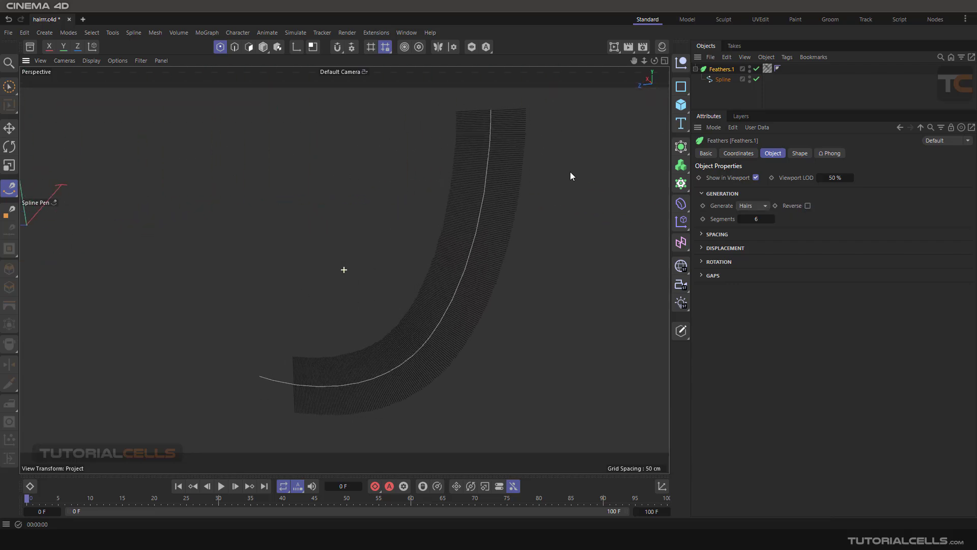
pyautogui.click(807, 206)
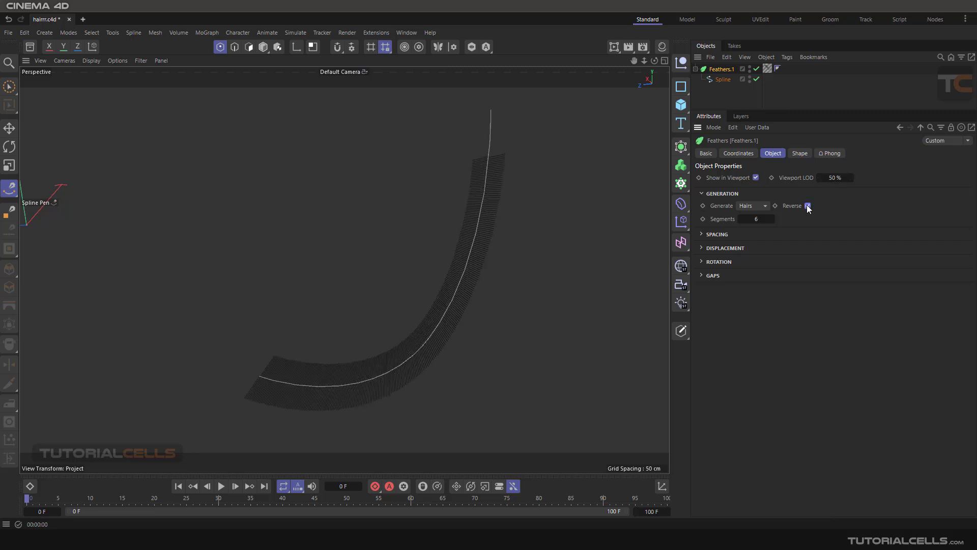
pyautogui.keyDown('alt'); pyautogui.moveTo(591, 185); pyautogui.dragTo(661, 185); pyautogui.keyUp('alt')
pyautogui.click(808, 206)
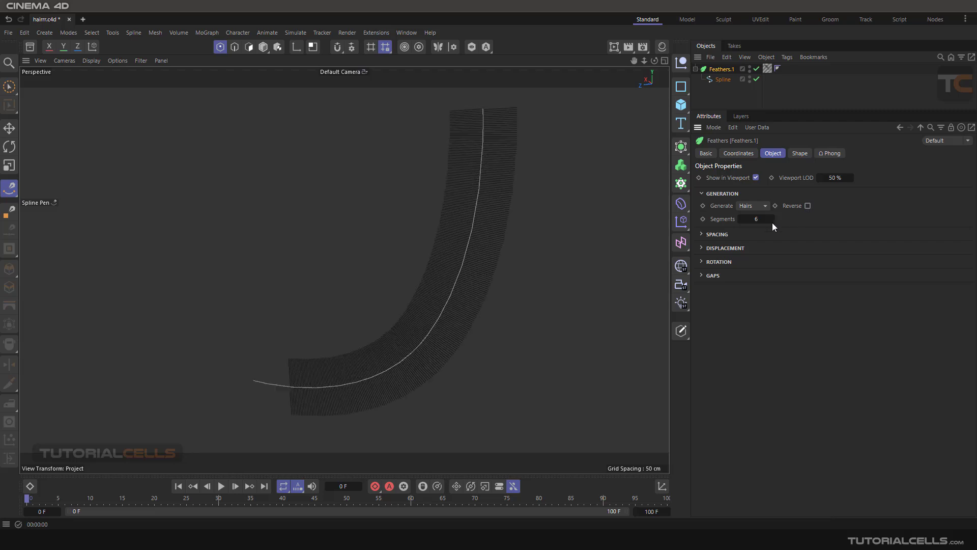
# Try adjusting the feather's segment count while viewing the barbs up close, leaving it at 6.
pyautogui.scroll(8, 508, 158)
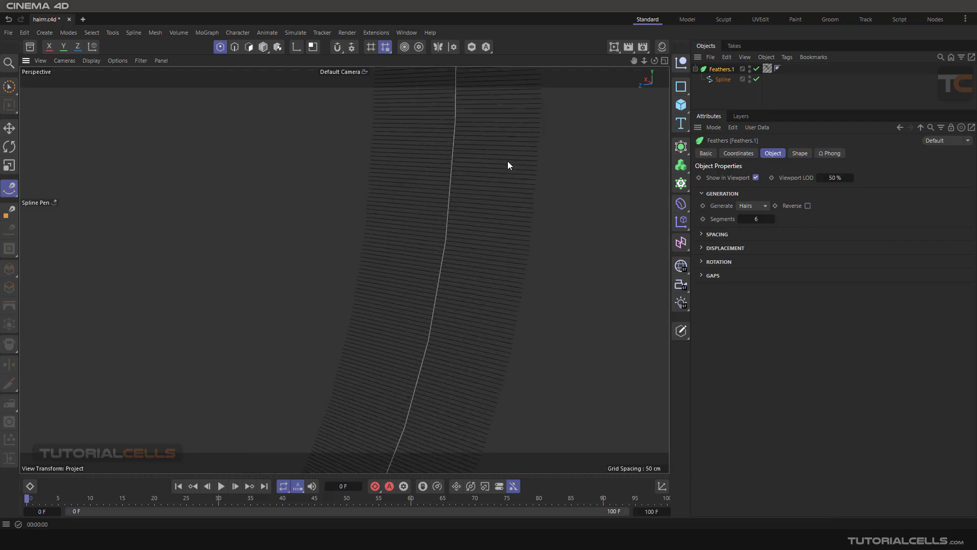
pyautogui.moveTo(753, 220); pyautogui.dragTo(765, 219)
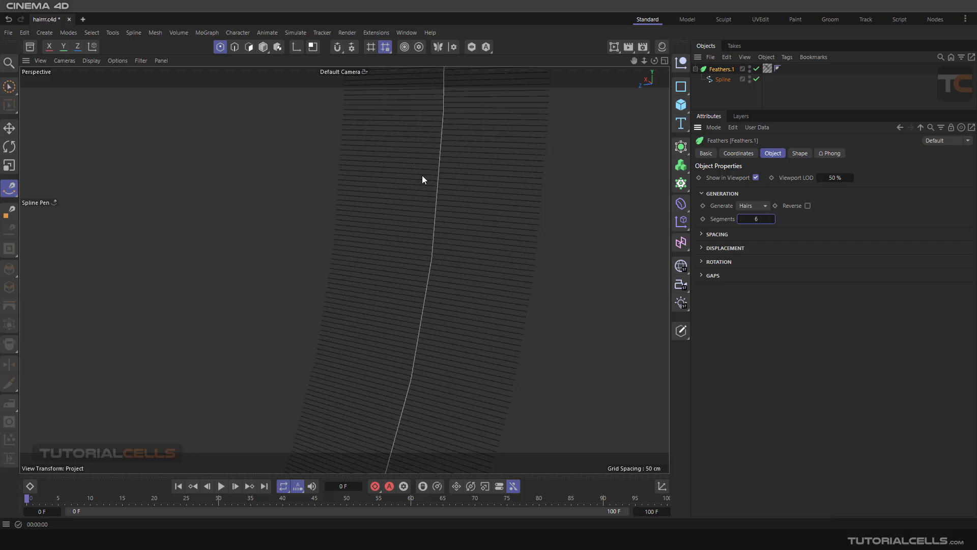
pyautogui.scroll(-10, 423, 229)
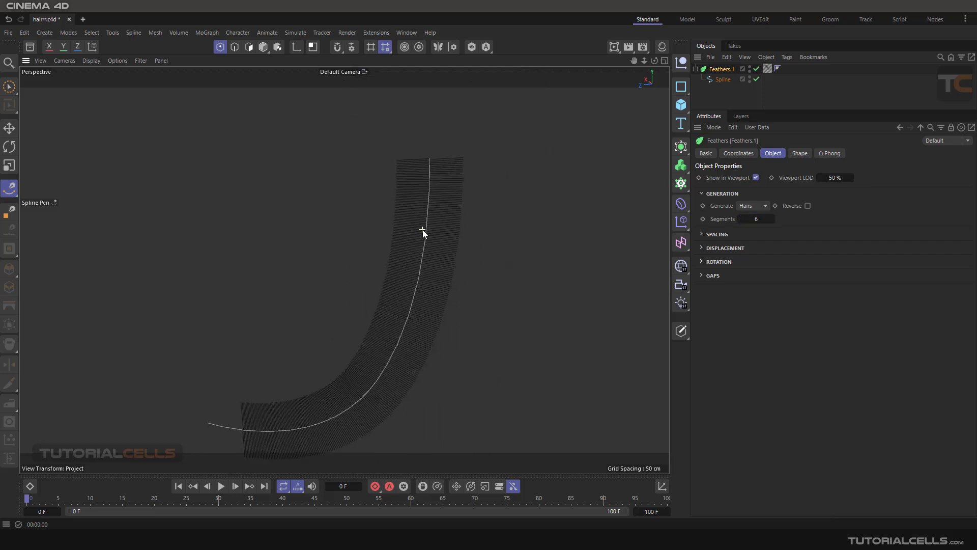
pyautogui.keyDown('alt'); pyautogui.moveTo(431, 222); pyautogui.dragTo(453, 186, button='middle'); pyautogui.keyUp('alt')
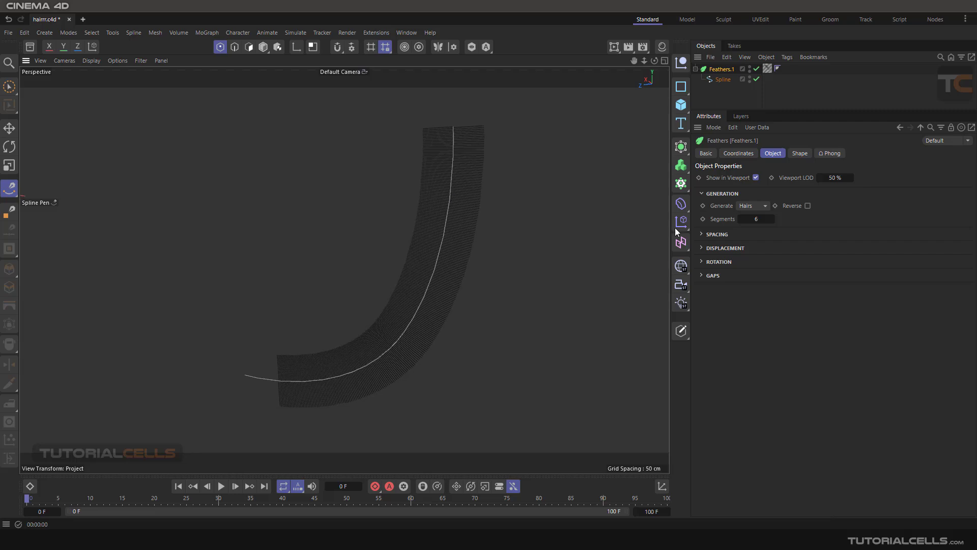
# Show the Spacing settings, try Adaptive spacing on the barbs up close, and return the spacing to Fixed.
pyautogui.click(703, 235)
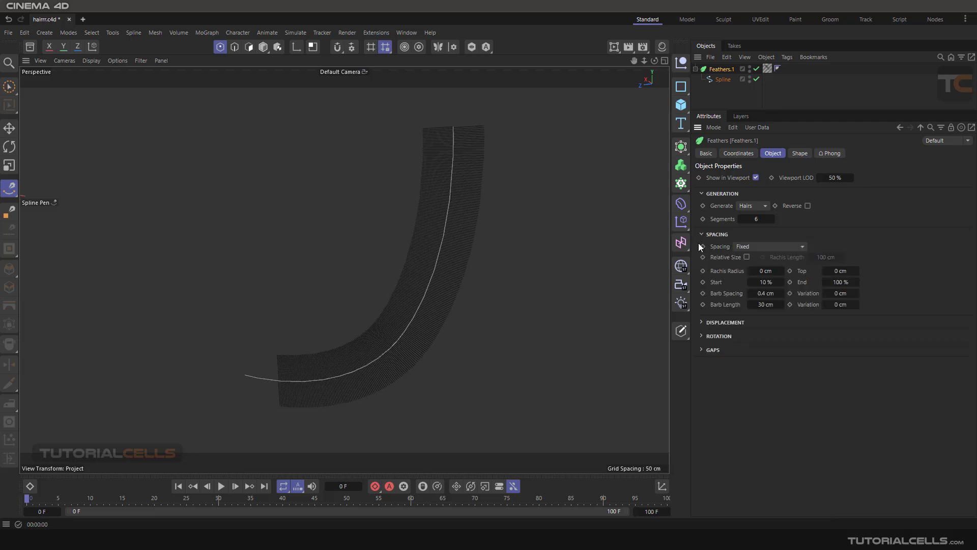
pyautogui.click(763, 247)
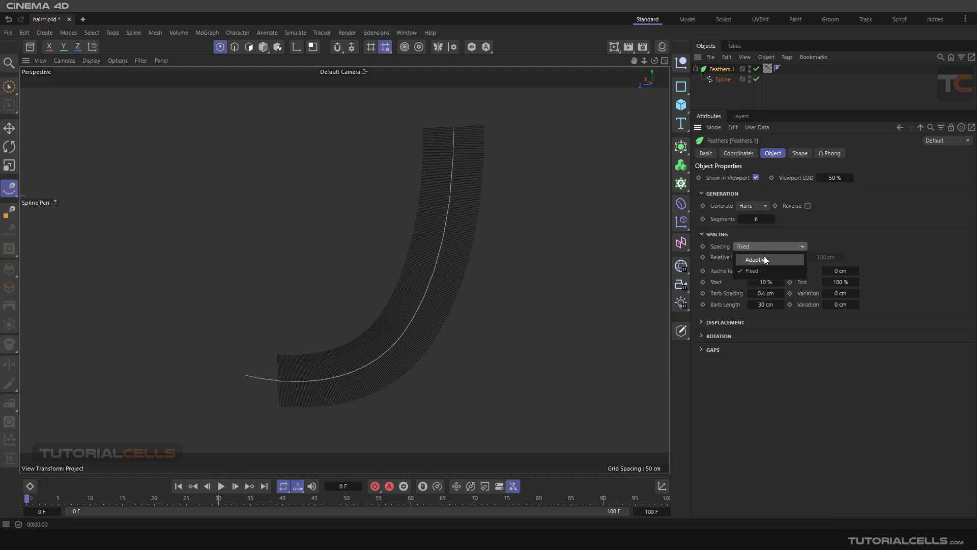
pyautogui.click(764, 271)
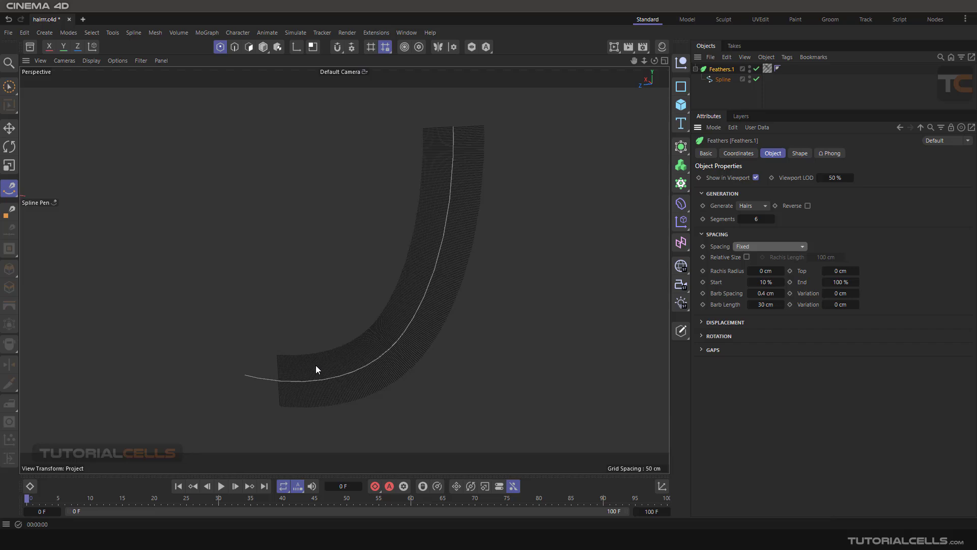
pyautogui.click(759, 247)
pyautogui.click(745, 260)
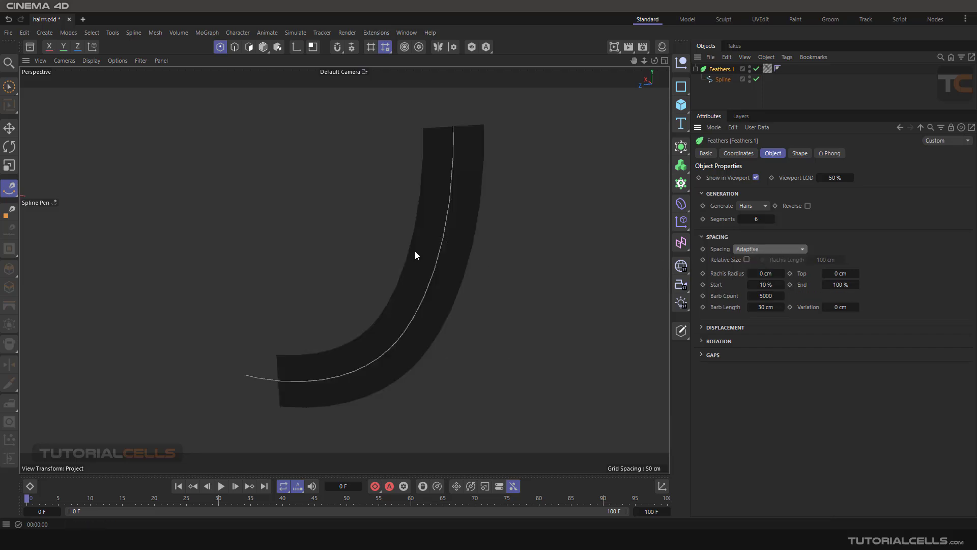
pyautogui.scroll(5, 443, 224)
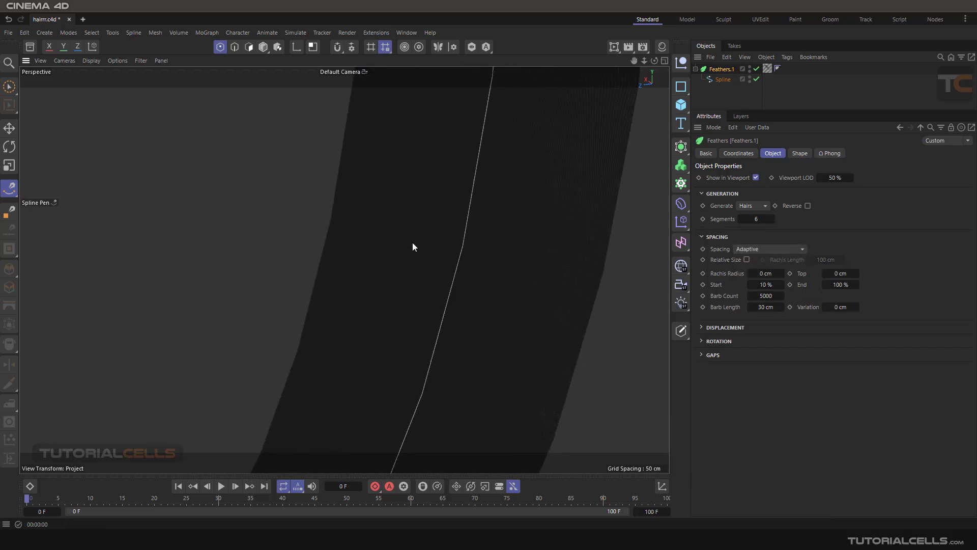
pyautogui.scroll(-2, 413, 243)
pyautogui.scroll(-4, 412, 245)
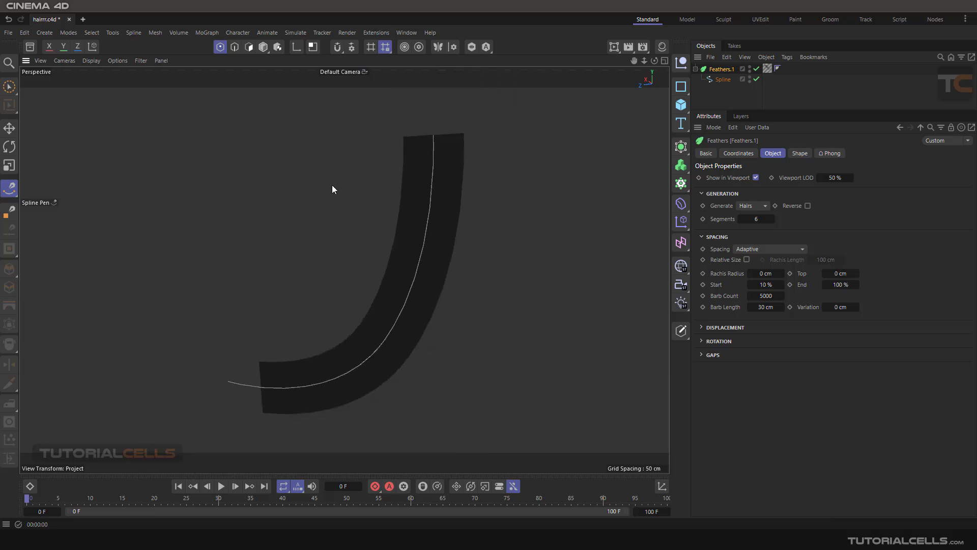
pyautogui.click(767, 249)
pyautogui.click(766, 265)
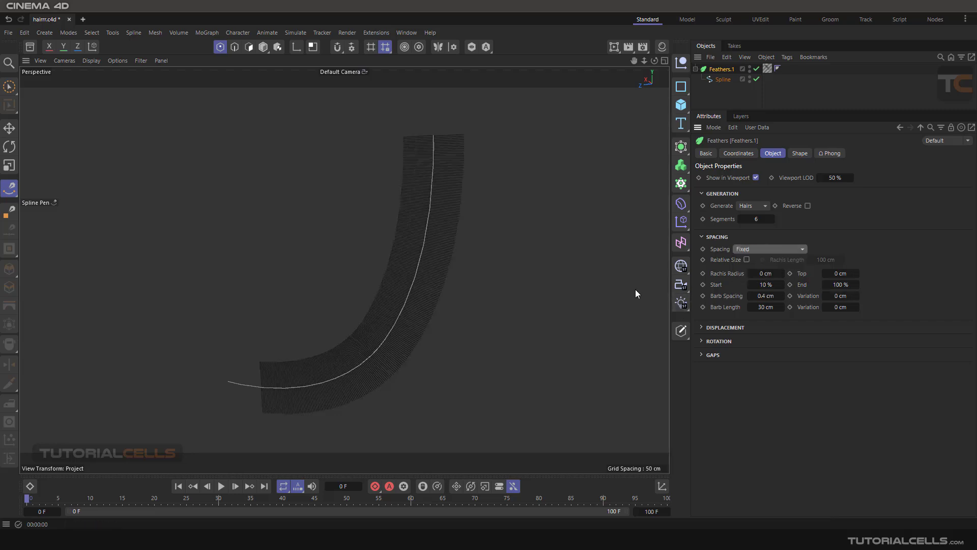
# Try Relative Size on the feather with a rachis length of 386 cm, and turn Relative Size off again.
pyautogui.click(747, 260)
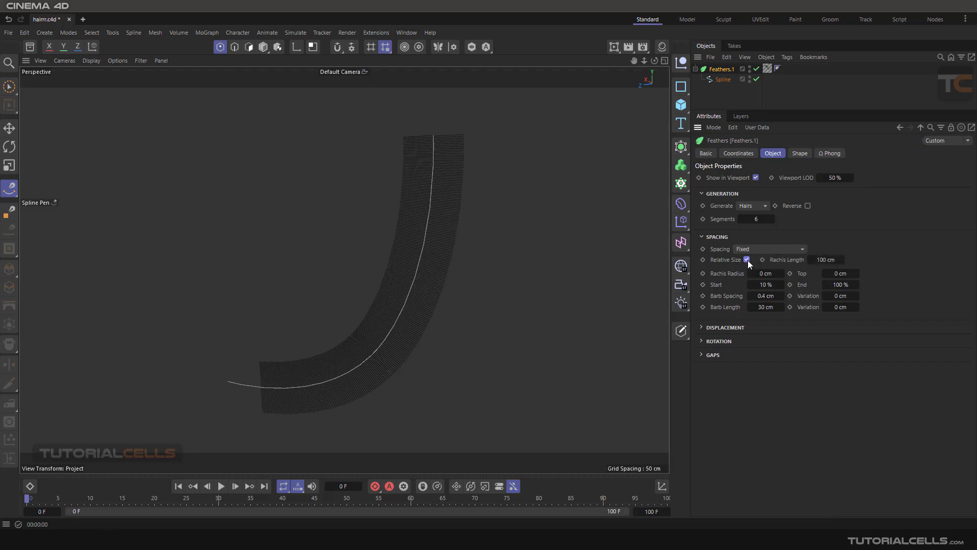
pyautogui.keyDown('alt'); pyautogui.moveTo(476, 233); pyautogui.dragTo(366, 274); pyautogui.keyUp('alt')
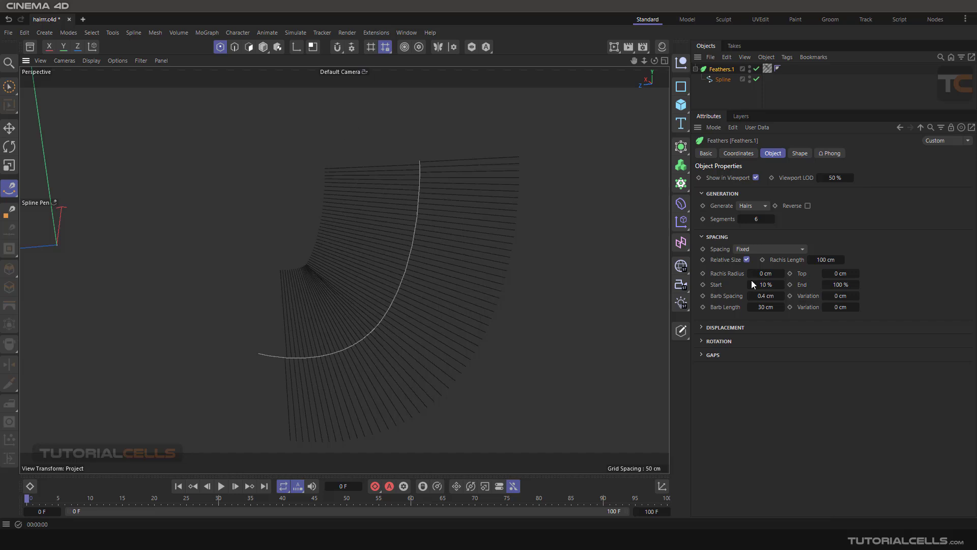
pyautogui.moveTo(811, 264); pyautogui.dragTo(874, 264)
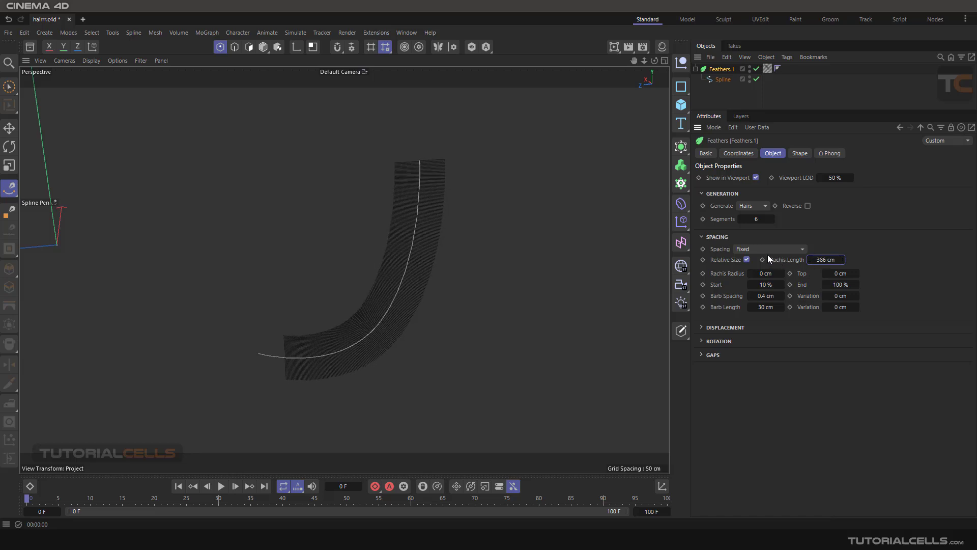
pyautogui.click(747, 260)
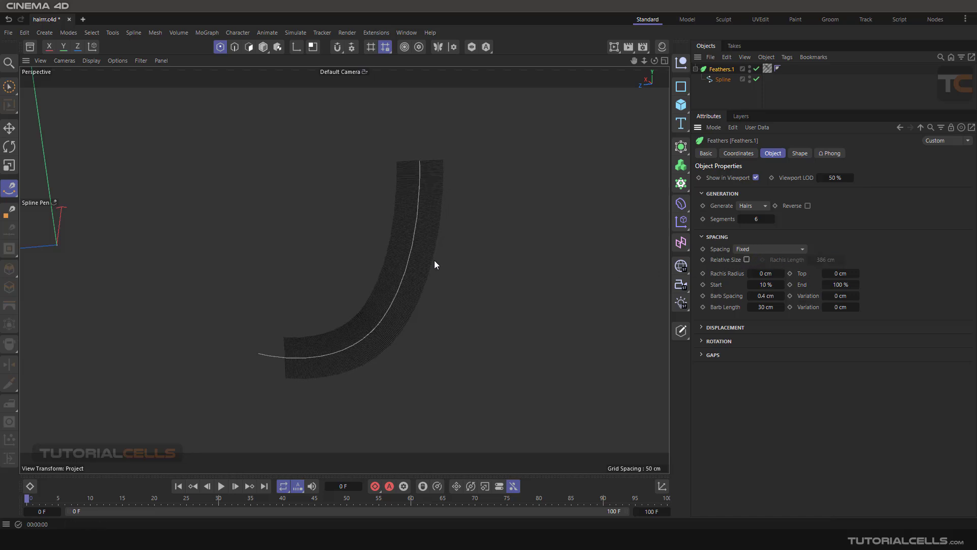
# Set the feather's rachis radius to 11 cm and inspect the gap between the barbs and the spline.
pyautogui.keyDown('alt'); pyautogui.moveTo(448, 261); pyautogui.dragTo(456, 222); pyautogui.keyUp('alt')
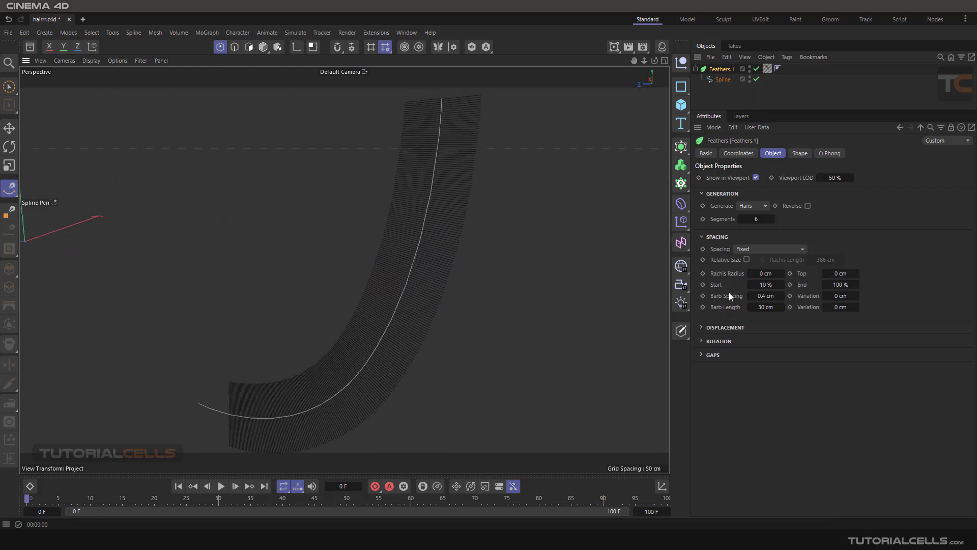
pyautogui.moveTo(749, 276)
pyautogui.mouseDown()
pyautogui.moveTo(780, 276)
pyautogui.moveTo(760, 276)
pyautogui.mouseUp()
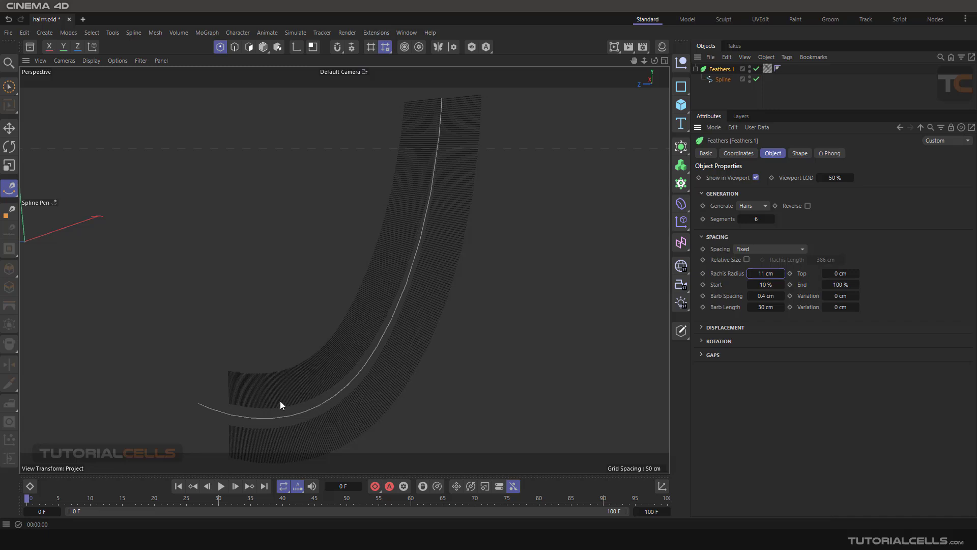
pyautogui.keyDown('alt'); pyautogui.moveTo(280, 405); pyautogui.dragTo(287, 368, button='middle'); pyautogui.keyUp('alt')
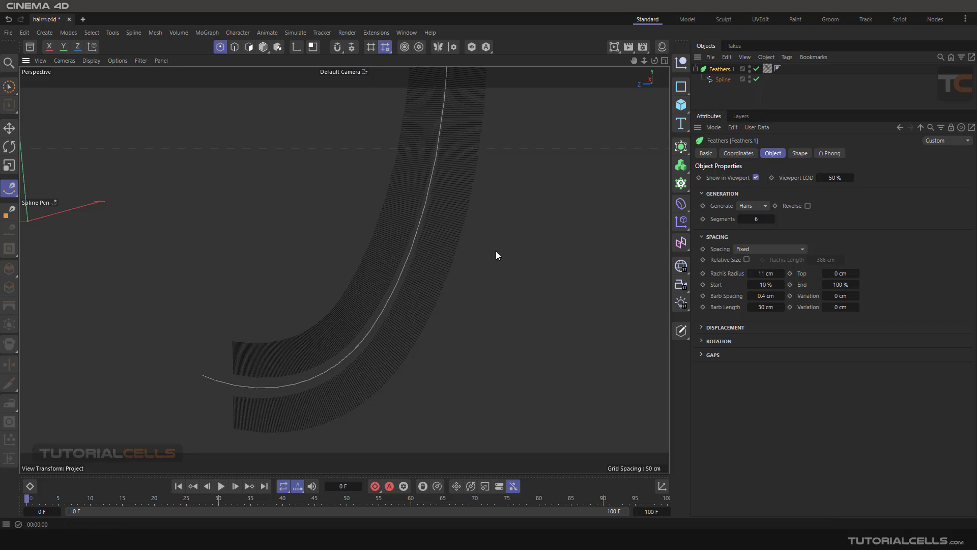
pyautogui.moveTo(229, 392)
pyautogui.keyDown('alt'); pyautogui.mouseDown()
pyautogui.moveTo(297, 367)
pyautogui.moveTo(450, 341)
pyautogui.moveTo(295, 351)
pyautogui.moveTo(198, 374)
pyautogui.moveTo(248, 393)
pyautogui.mouseUp(); pyautogui.keyUp('alt')
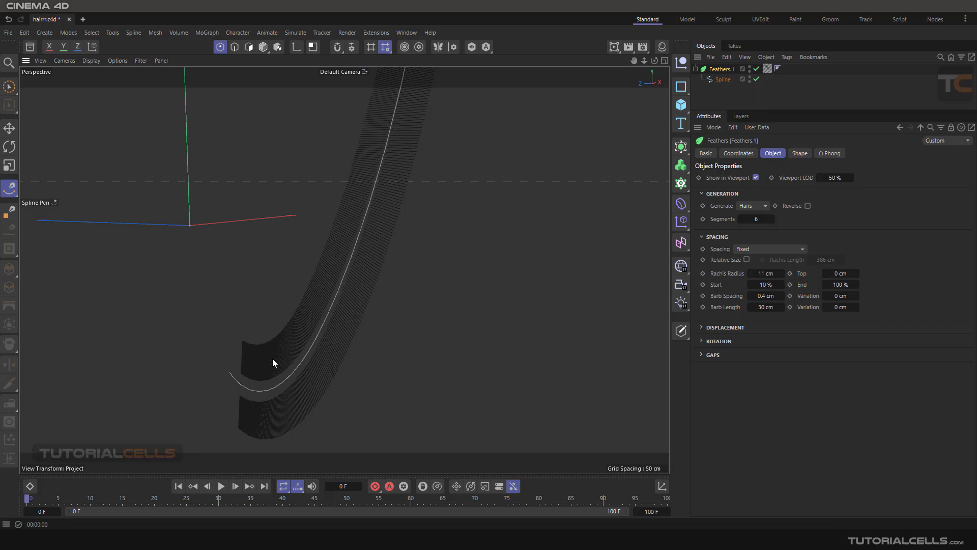
pyautogui.keyDown('alt'); pyautogui.moveTo(273, 359); pyautogui.dragTo(603, 294); pyautogui.keyUp('alt')
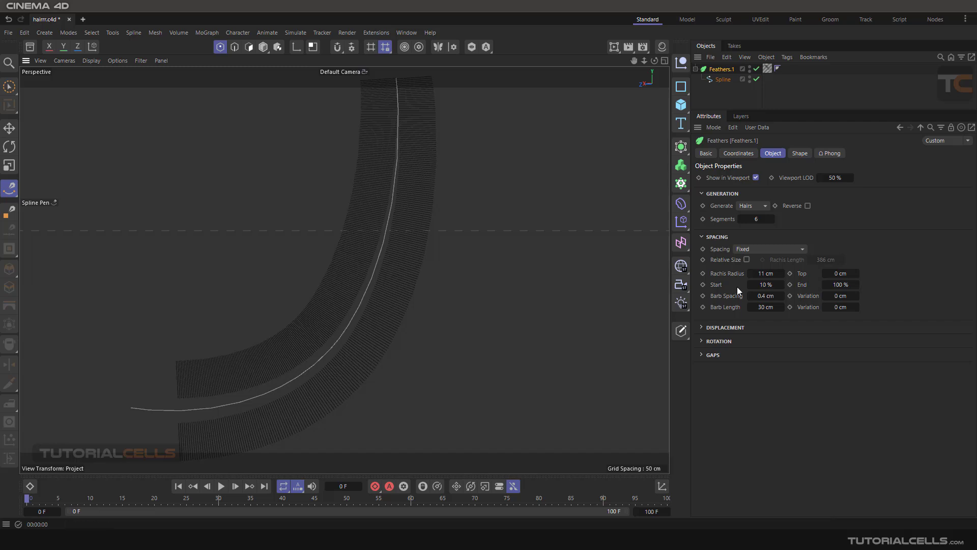
# Set the feather's rachis radius to 0 cm and the barb start to 14 %, keeping the end at 100 %.
pyautogui.moveTo(770, 275)
pyautogui.mouseDown()
pyautogui.moveTo(850, 274)
pyautogui.moveTo(758, 284)
pyautogui.mouseUp()
pyautogui.scroll(-3, 566, 225)
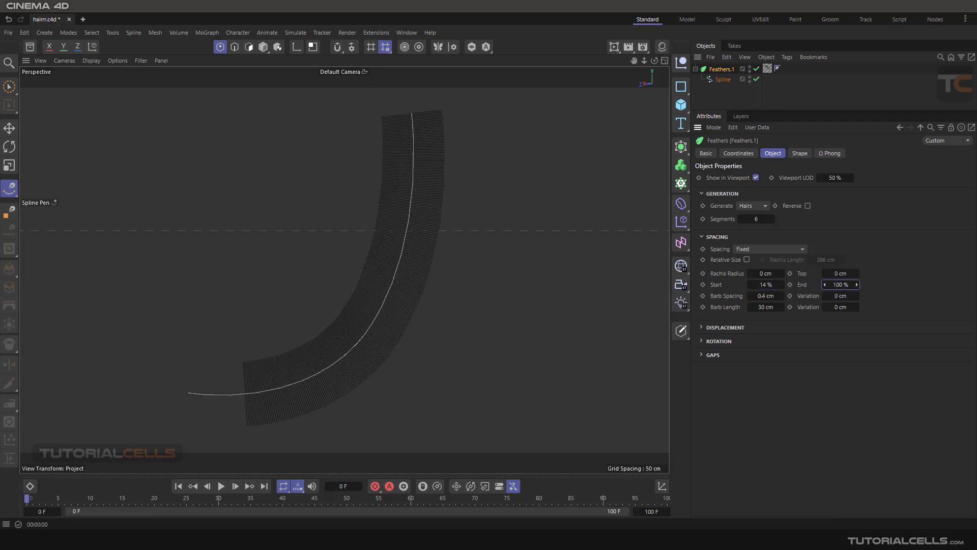
pyautogui.moveTo(840, 285)
pyautogui.mouseDown()
pyautogui.moveTo(814, 285)
pyautogui.moveTo(842, 285)
pyautogui.mouseUp()
# Try a barb spacing of 0.7 cm and a spacing variation of 1.4 cm, restoring them to 0.4 cm and 0 cm.
pyautogui.moveTo(751, 295)
pyautogui.mouseDown()
pyautogui.moveTo(794, 296)
pyautogui.moveTo(763, 296)
pyautogui.mouseUp()
pyautogui.scroll(3, 375, 232)
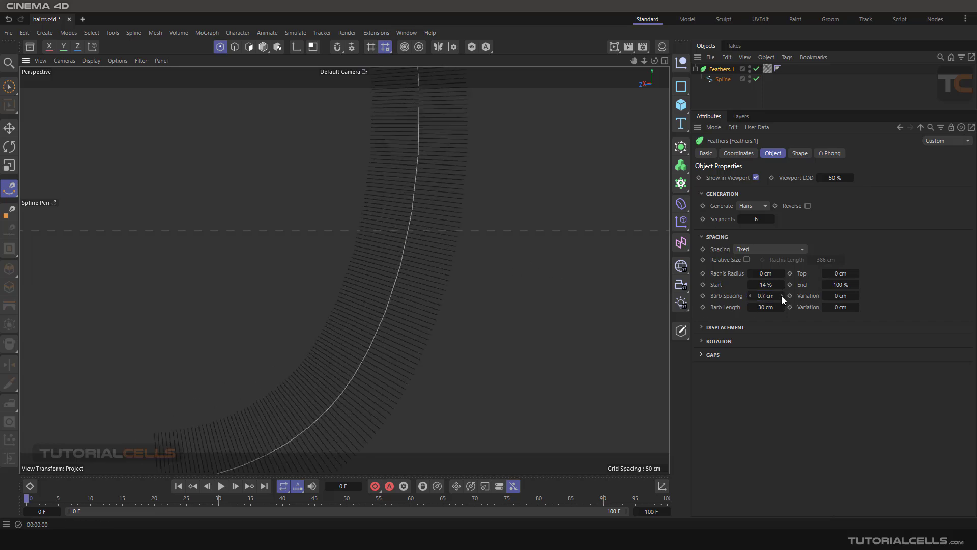
pyautogui.moveTo(782, 296); pyautogui.dragTo(772, 297)
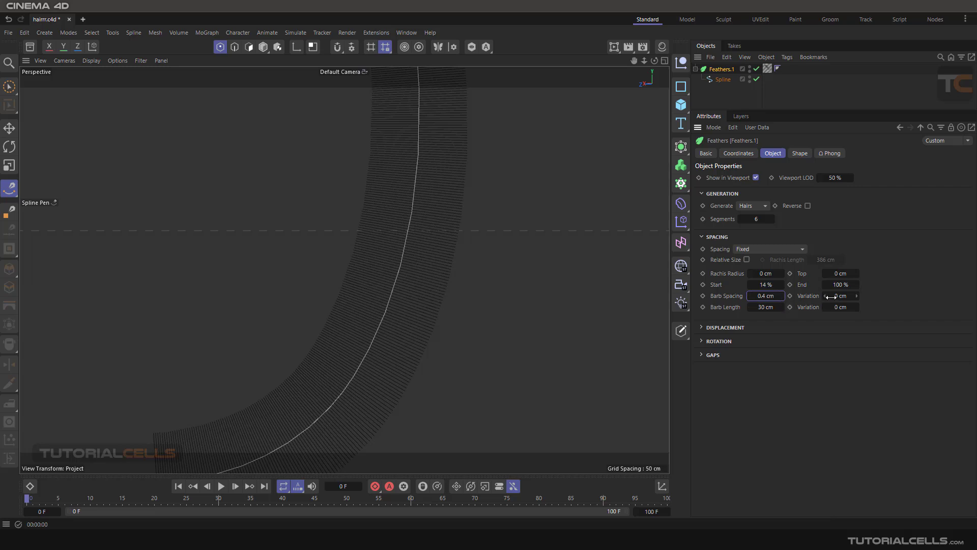
pyautogui.moveTo(833, 297); pyautogui.dragTo(844, 296)
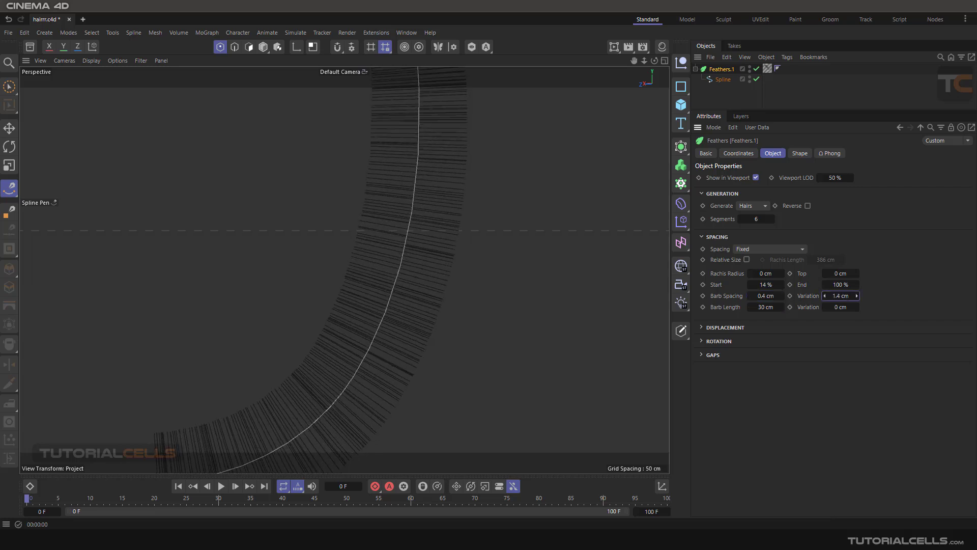
pyautogui.rightClick(856, 298)
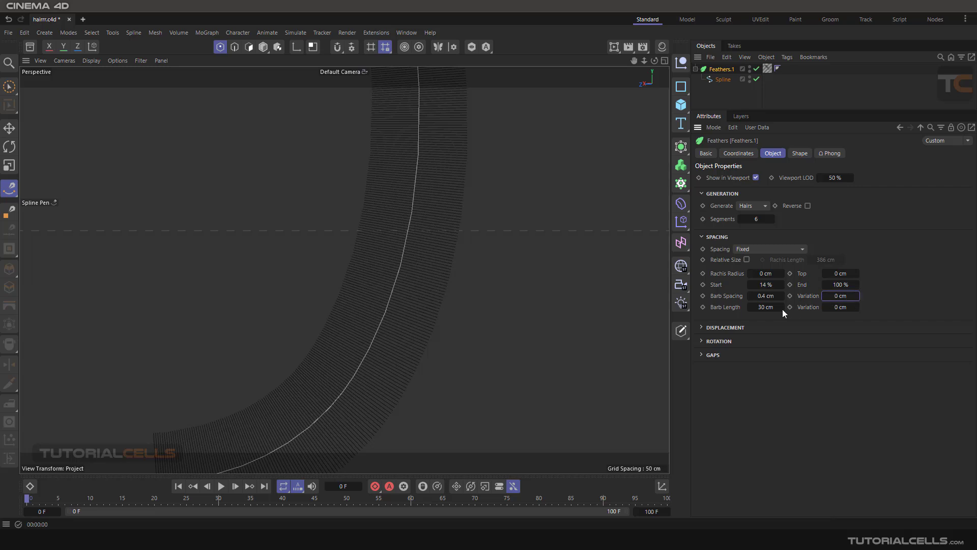
# Lengthen the barbs slightly, try a barb length variation and reset it, and show only the Displacement settings.
pyautogui.moveTo(767, 307)
pyautogui.mouseDown()
pyautogui.moveTo(779, 307)
pyautogui.moveTo(764, 308)
pyautogui.mouseUp()
pyautogui.moveTo(835, 307); pyautogui.dragTo(845, 308)
pyautogui.rightClick(857, 307)
pyautogui.click(702, 237)
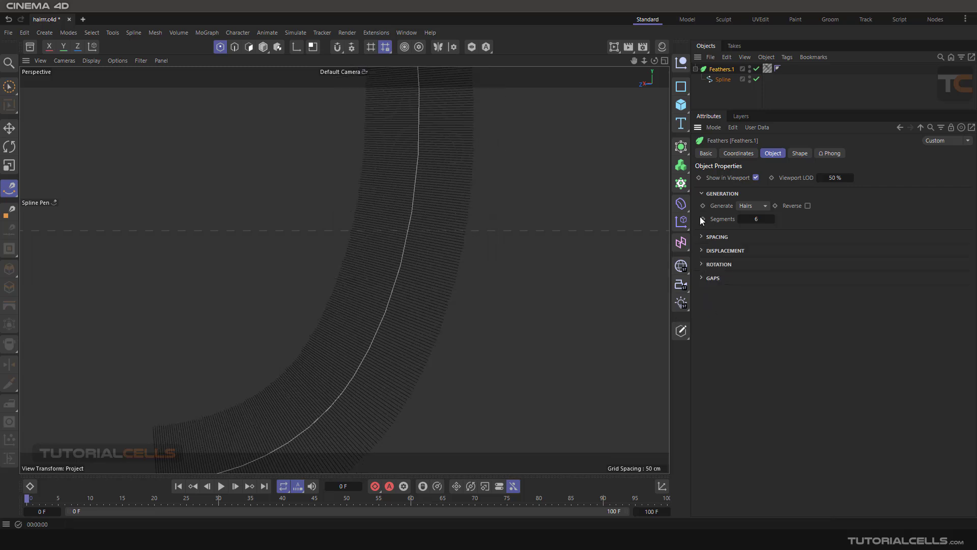
pyautogui.click(702, 193)
pyautogui.click(702, 222)
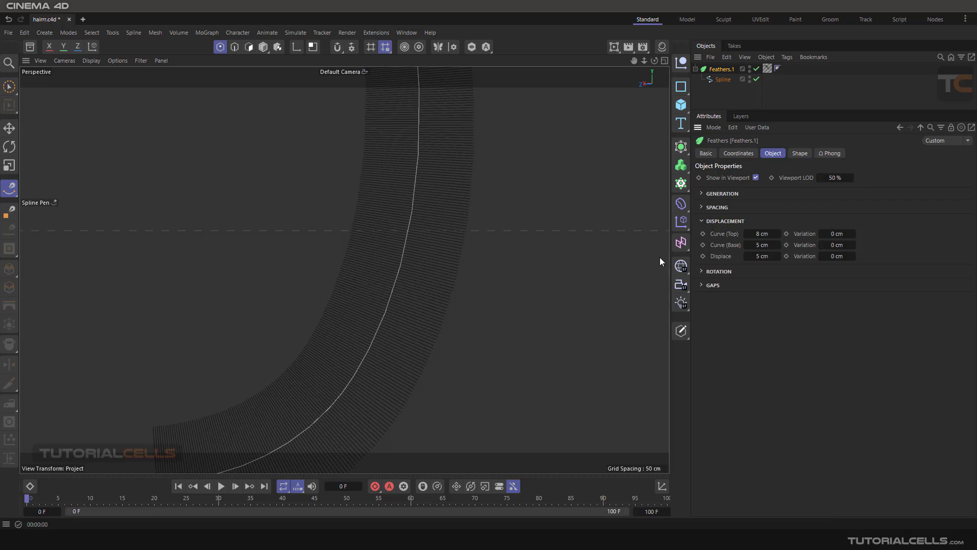
# Set the feather's displacement to Curve (Top) 145 cm, Curve (Base) 31 cm and Displace 12 cm, checking the barbs from several angles.
pyautogui.keyDown('alt'); pyautogui.moveTo(595, 256); pyautogui.dragTo(397, 291); pyautogui.keyUp('alt')
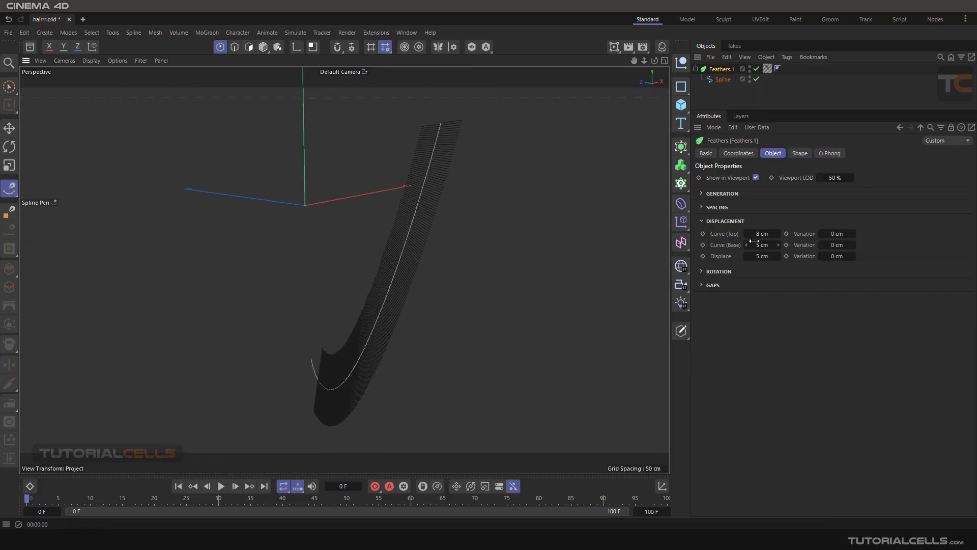
pyautogui.moveTo(760, 234); pyautogui.dragTo(779, 234)
pyautogui.keyDown('alt'); pyautogui.moveTo(499, 224); pyautogui.dragTo(555, 231); pyautogui.keyUp('alt')
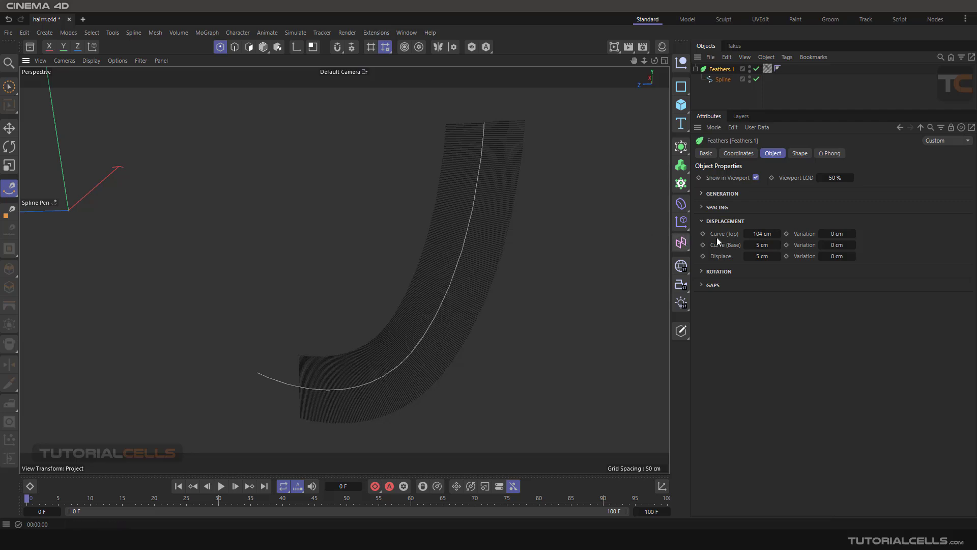
pyautogui.moveTo(764, 235); pyautogui.dragTo(759, 256)
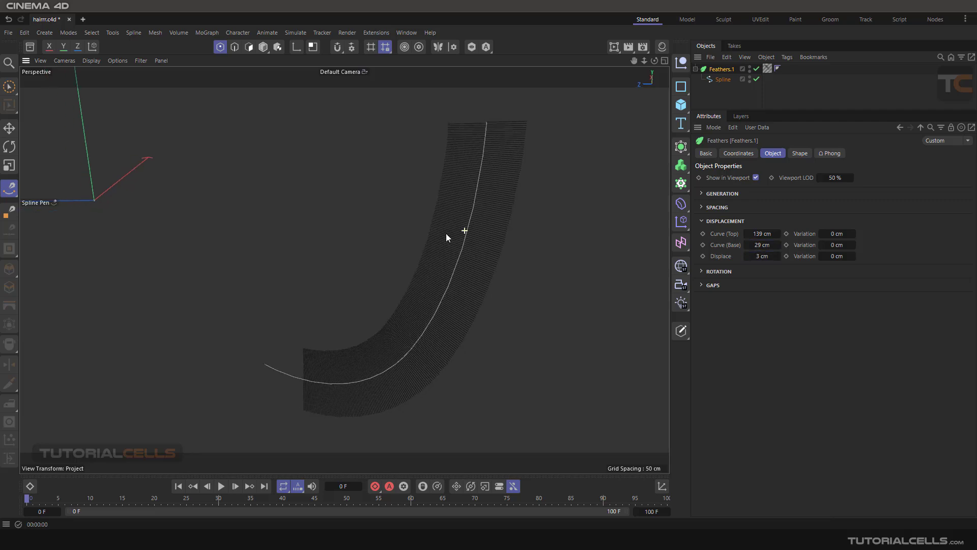
pyautogui.moveTo(464, 231); pyautogui.dragTo(446, 234)
pyautogui.keyDown('alt'); pyautogui.moveTo(446, 234); pyautogui.dragTo(509, 239); pyautogui.keyUp('alt')
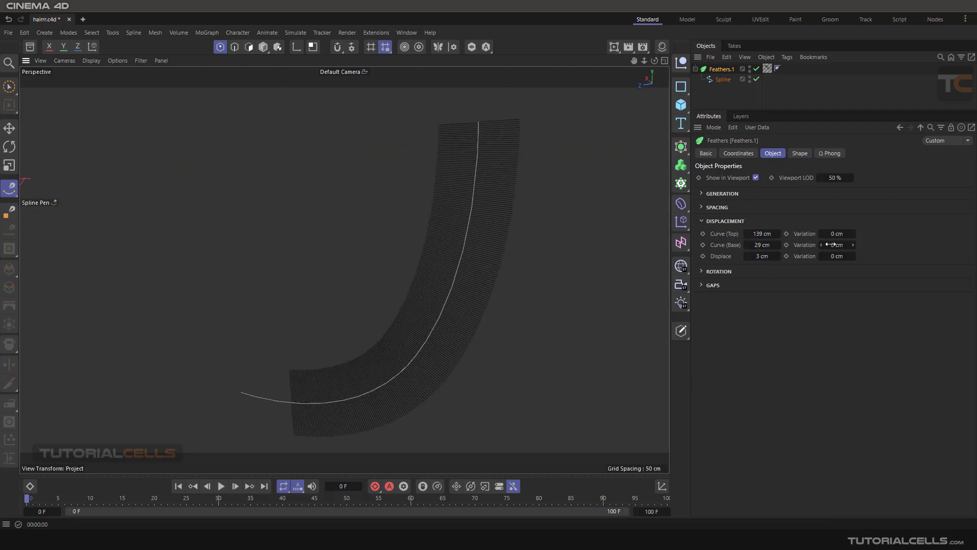
pyautogui.moveTo(745, 234); pyautogui.dragTo(755, 244)
pyautogui.moveTo(751, 254); pyautogui.dragTo(751, 254)
# Add a disc primitive to the scene and convert it to an editable polygon object.
pyautogui.click(681, 105)
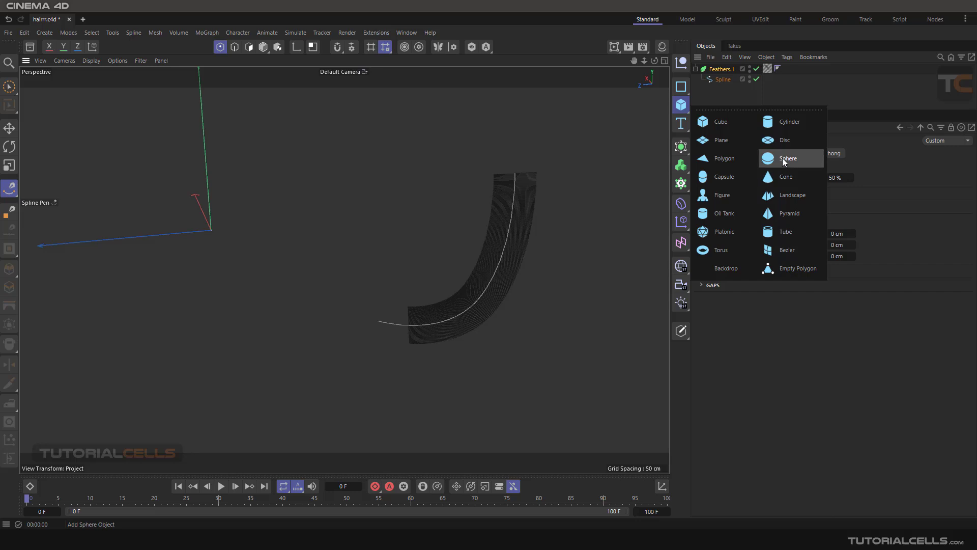
pyautogui.click(782, 142)
pyautogui.scroll(-2, 277, 226)
pyautogui.keyDown('alt'); pyautogui.moveTo(278, 227); pyautogui.dragTo(388, 252, button='middle'); pyautogui.keyUp('alt')
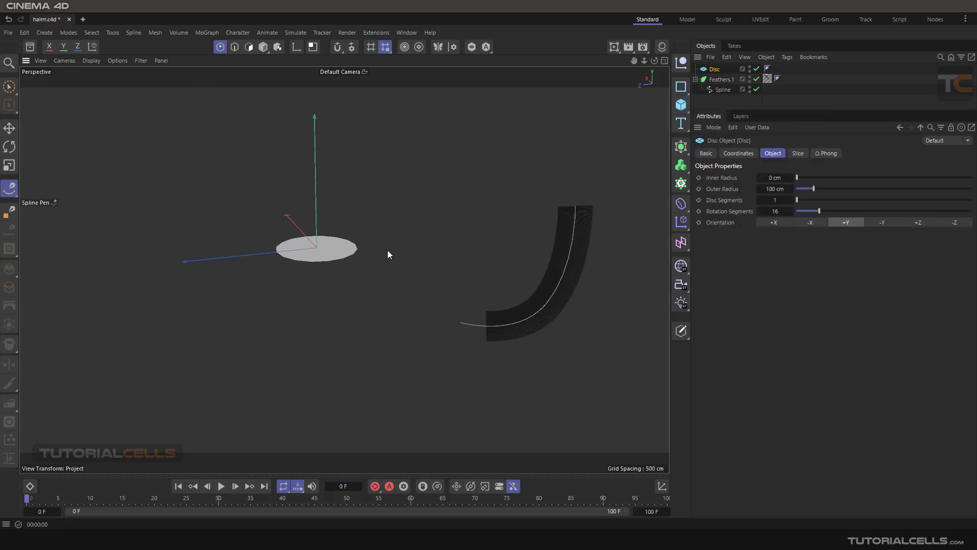
pyautogui.scroll(6, 316, 243)
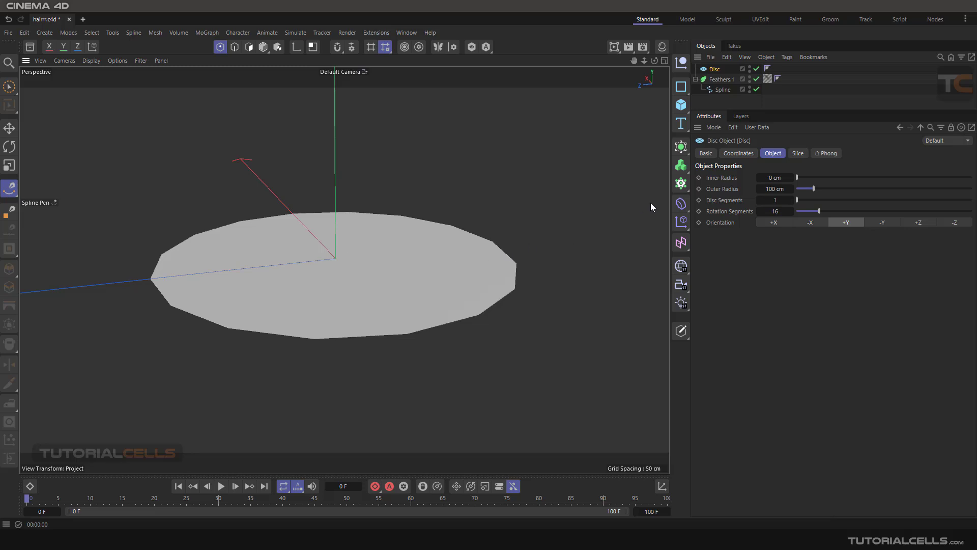
pyautogui.click(681, 331)
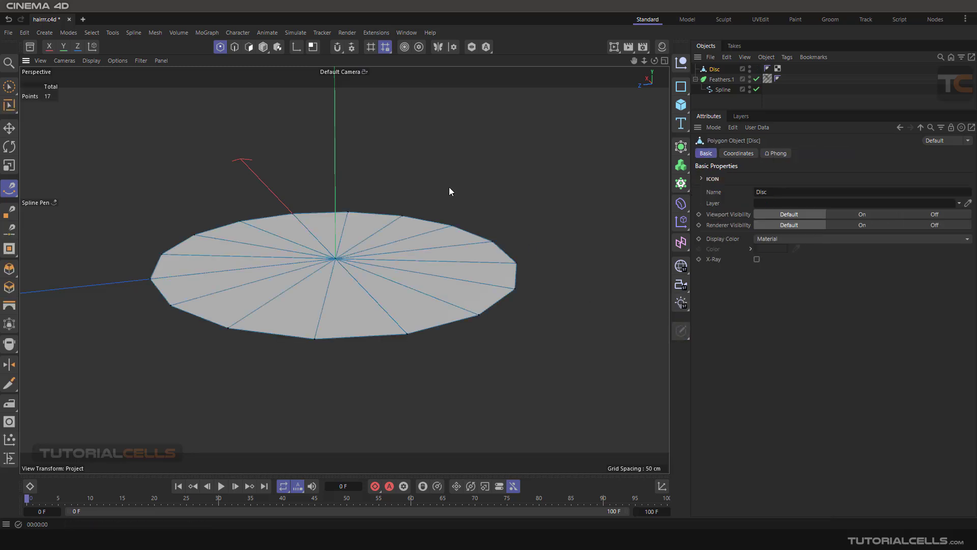
# Add a Hair object to the editable disc and bring its guides fully into view.
pyautogui.click(299, 32)
pyautogui.moveTo(325, 217)
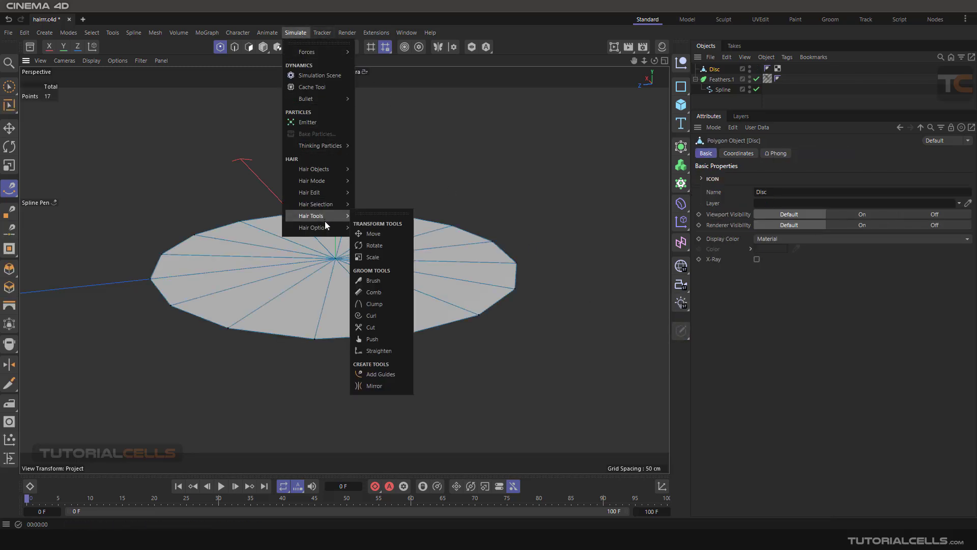
pyautogui.moveTo(328, 170)
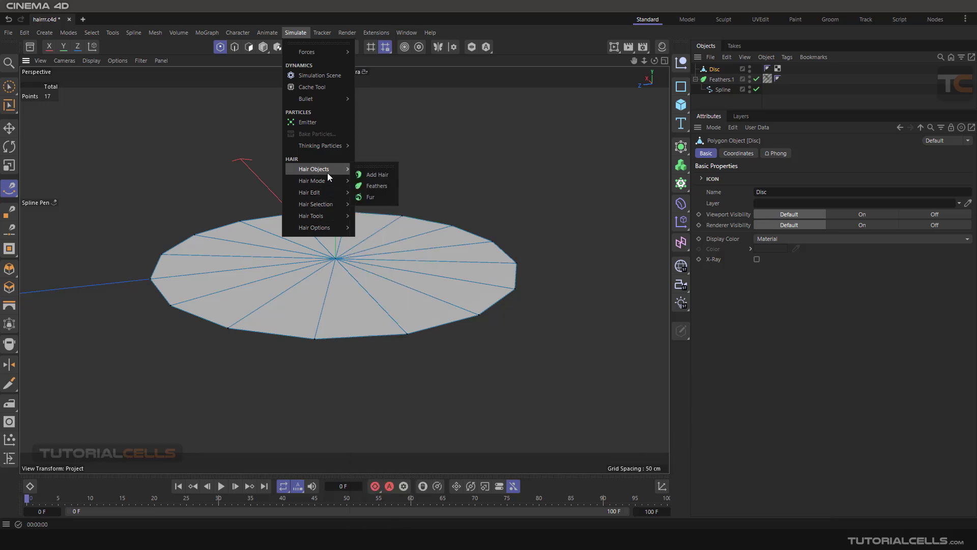
pyautogui.click(377, 175)
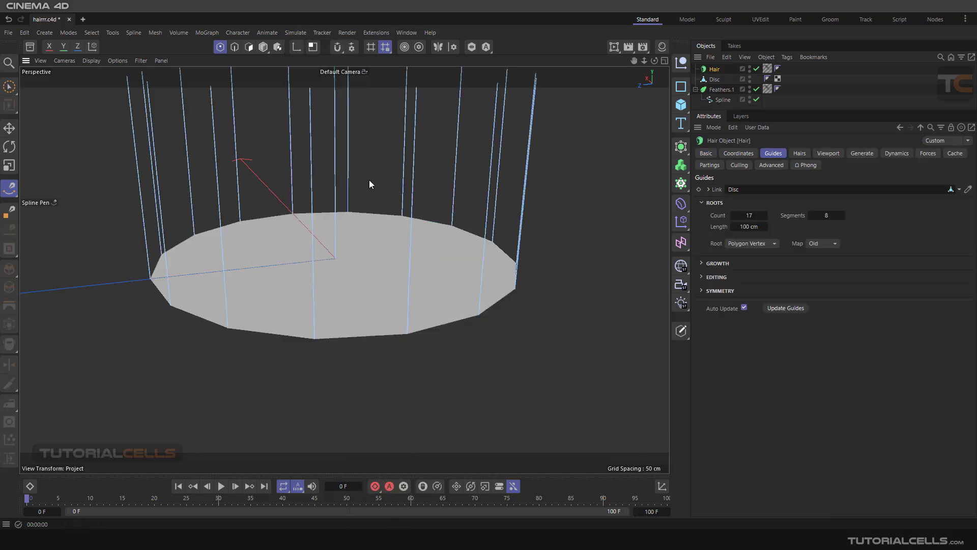
pyautogui.scroll(-2, 377, 199)
pyautogui.keyDown('alt'); pyautogui.moveTo(377, 191); pyautogui.dragTo(399, 228, button='middle'); pyautogui.keyUp('alt')
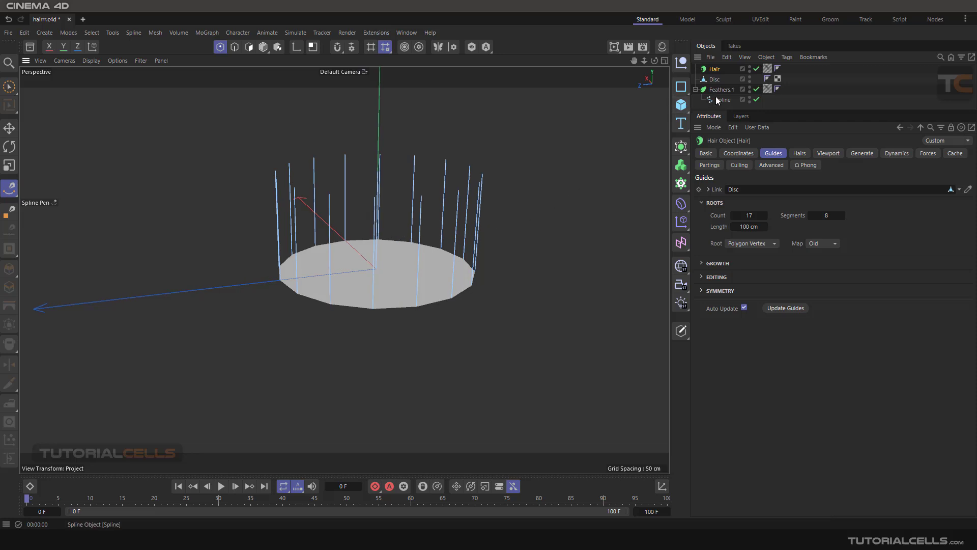
# Take the spline out of the Feathers object and reduce the hair's guide count to 1.
pyautogui.moveTo(717, 99); pyautogui.dragTo(702, 108)
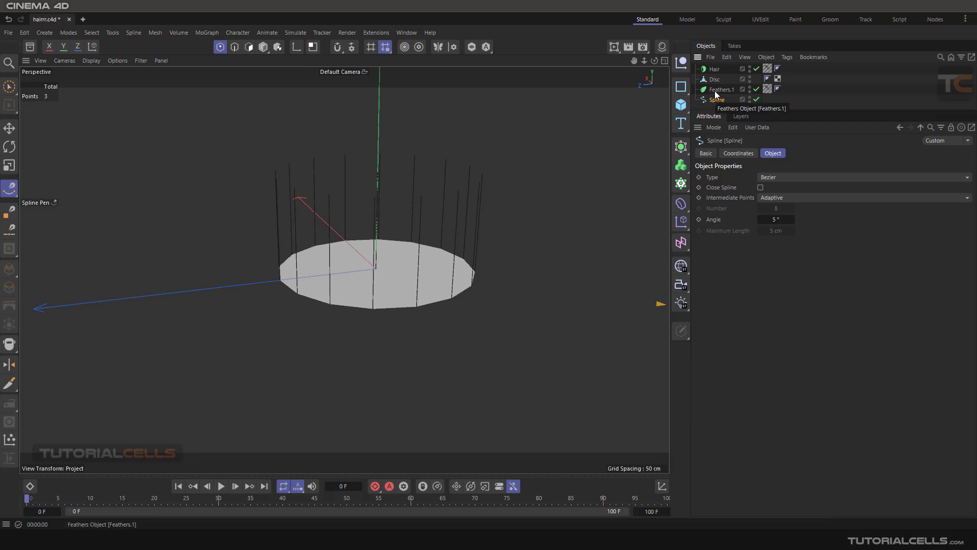
pyautogui.click(715, 69)
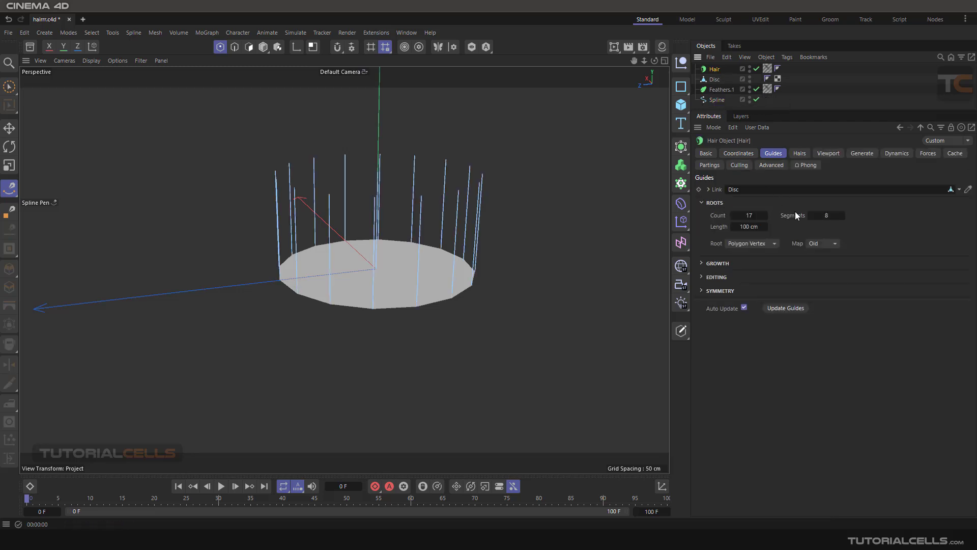
pyautogui.moveTo(755, 215); pyautogui.dragTo(725, 215)
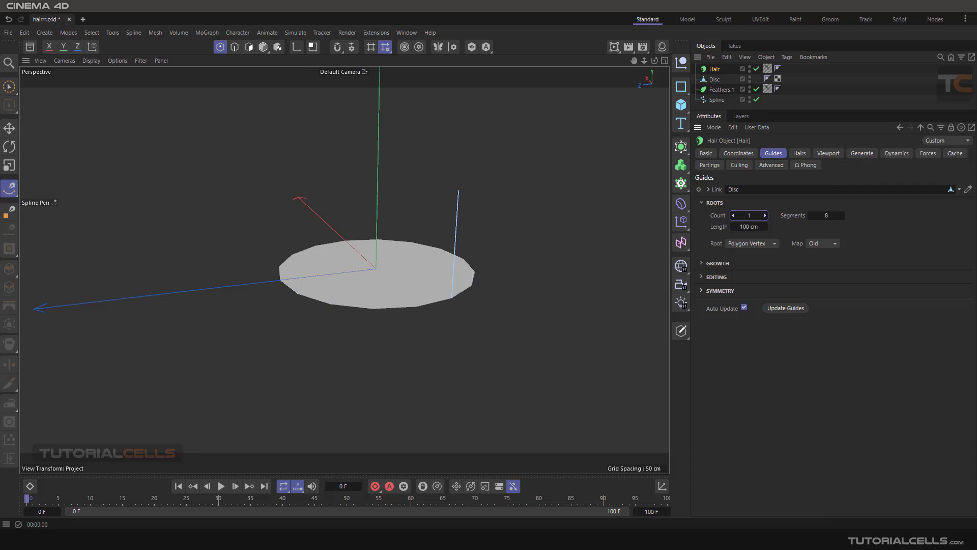
pyautogui.scroll(3, 453, 255)
pyautogui.moveTo(453, 255)
pyautogui.keyDown('alt'); pyautogui.mouseDown()
pyautogui.moveTo(390, 234)
pyautogui.moveTo(460, 226)
pyautogui.moveTo(500, 248)
pyautogui.moveTo(473, 251)
pyautogui.moveTo(481, 249)
pyautogui.mouseUp(); pyautogui.keyUp('alt')
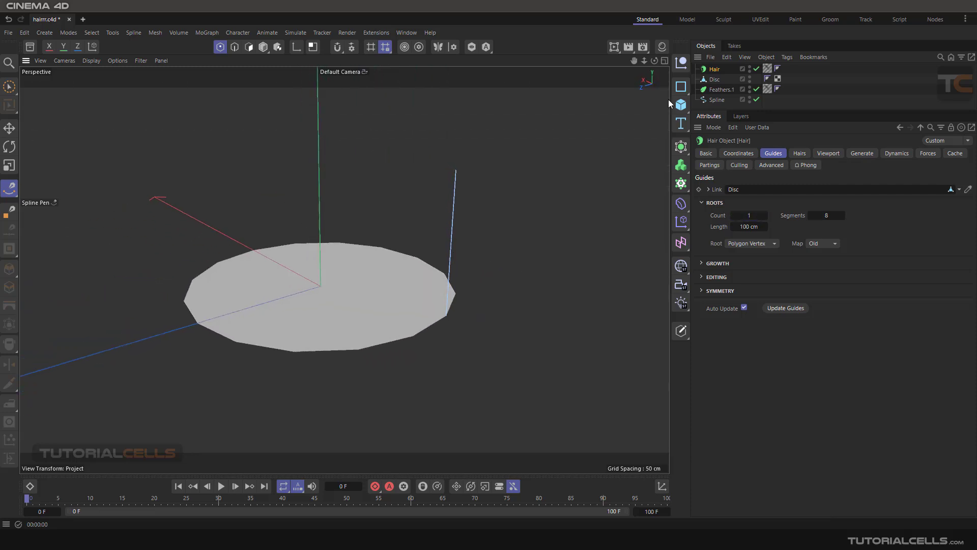
# Make the hair a child of the Feathers object, and try Curve (Top) at 412 cm before setting it to 8 cm.
pyautogui.moveTo(715, 74); pyautogui.dragTo(719, 87)
pyautogui.keyDown('alt'); pyautogui.moveTo(454, 245); pyautogui.dragTo(491, 242); pyautogui.keyUp('alt')
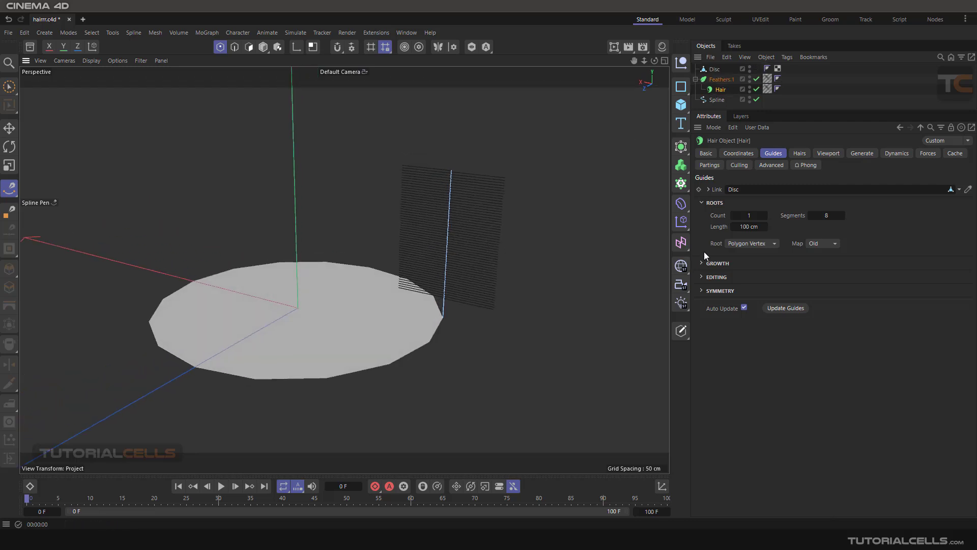
pyautogui.click(715, 80)
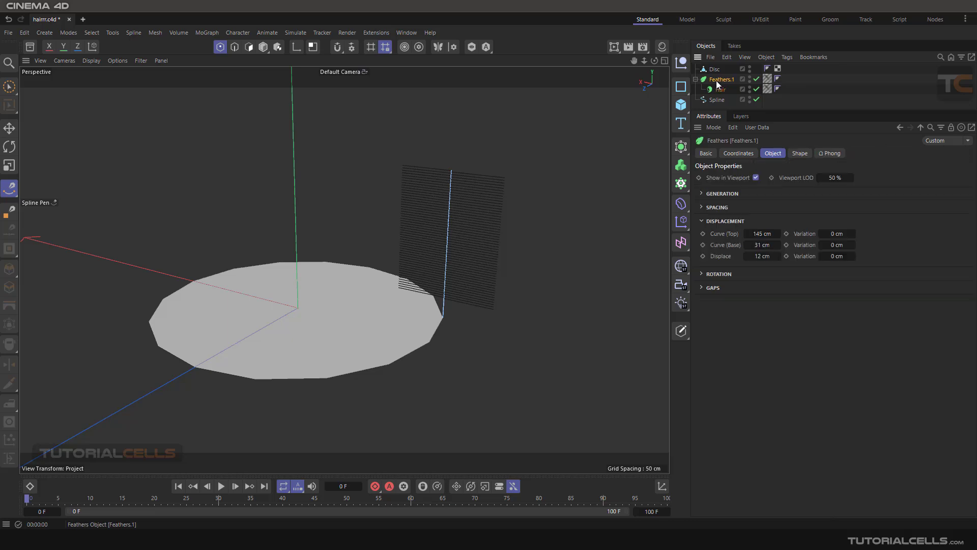
pyautogui.moveTo(754, 233); pyautogui.dragTo(759, 233)
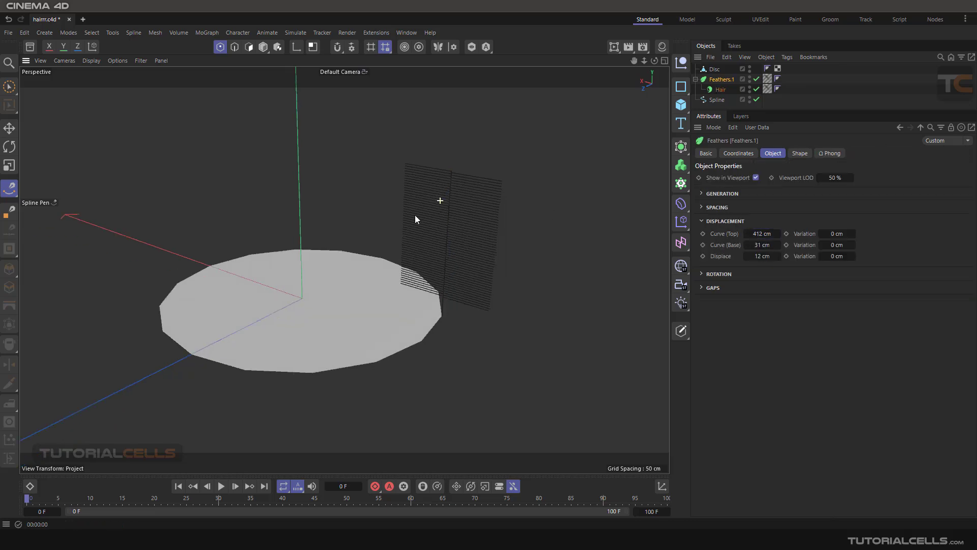
pyautogui.keyDown('alt'); pyautogui.moveTo(415, 215); pyautogui.dragTo(439, 235); pyautogui.keyUp('alt')
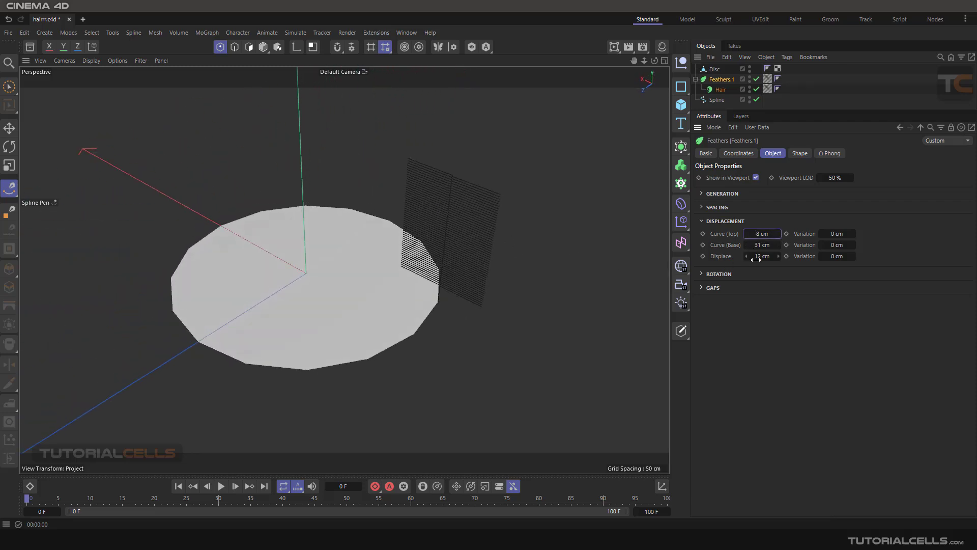
# Reshape the left rachis curve in the feather's Shape settings into a hump with near-zero ends and a middle peak of about 0.8.
pyautogui.click(800, 154)
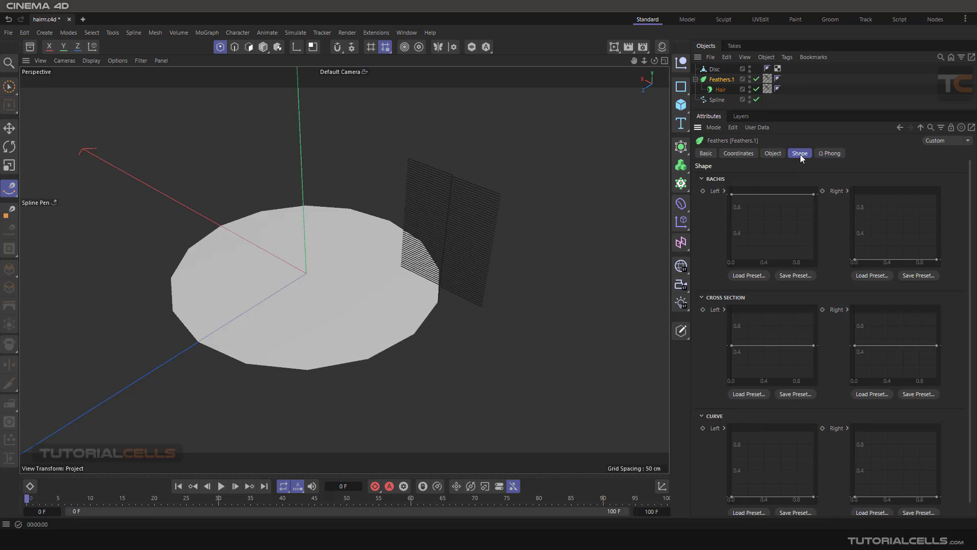
pyautogui.click(773, 153)
pyautogui.click(798, 153)
pyautogui.moveTo(470, 217)
pyautogui.keyDown('alt'); pyautogui.mouseDown()
pyautogui.moveTo(527, 176)
pyautogui.moveTo(463, 200)
pyautogui.moveTo(479, 218)
pyautogui.mouseUp(); pyautogui.keyUp('alt')
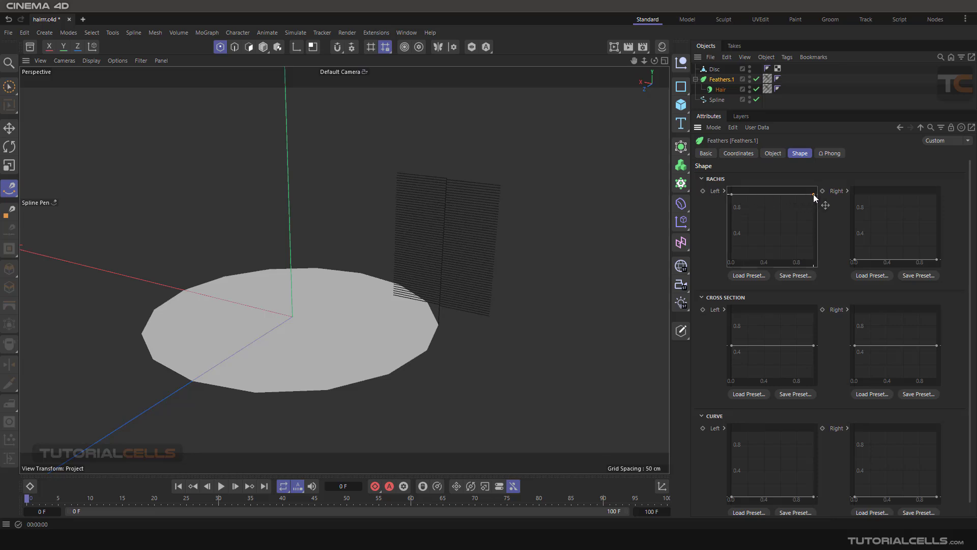
pyautogui.moveTo(813, 194); pyautogui.dragTo(818, 251)
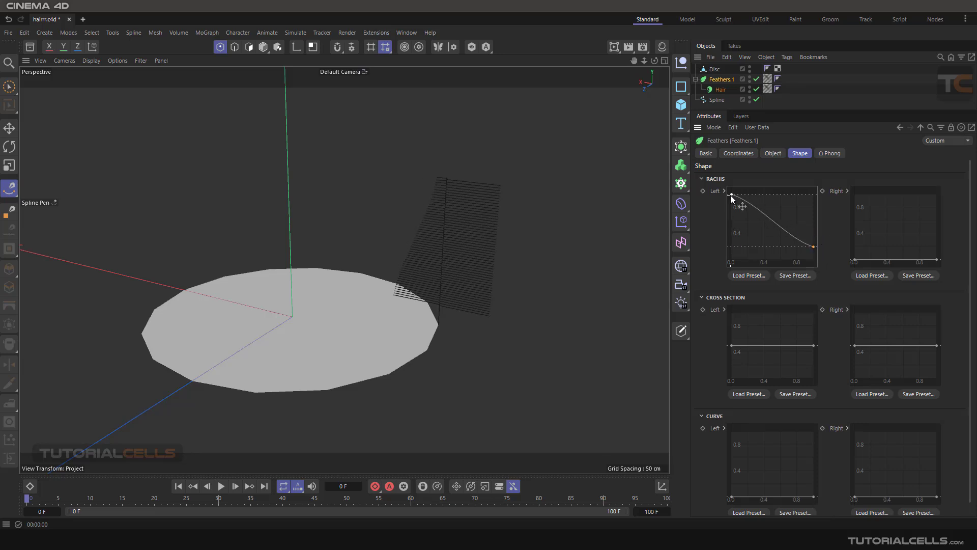
pyautogui.moveTo(732, 194); pyautogui.dragTo(732, 258)
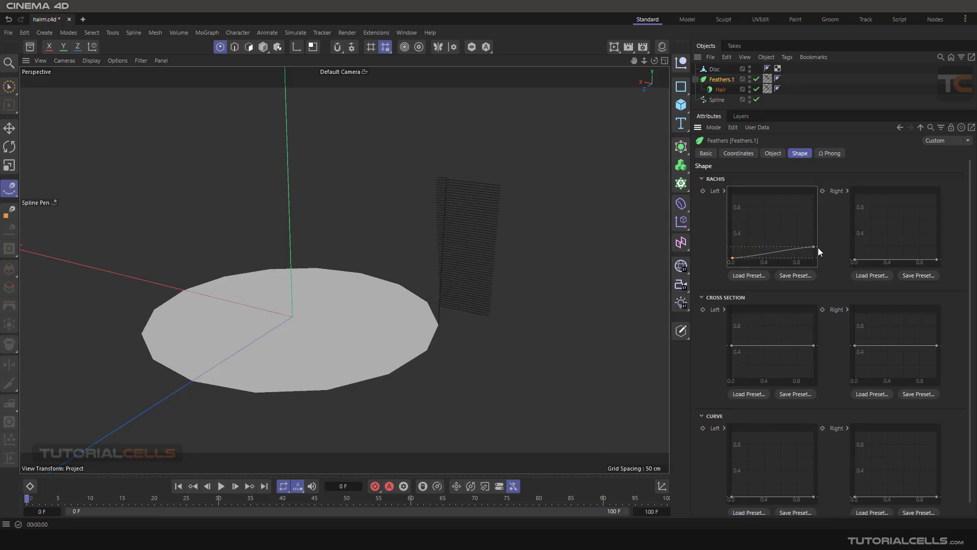
pyautogui.moveTo(818, 248); pyautogui.dragTo(772, 204)
pyautogui.keyDown('ctrl'); pyautogui.click(774, 257); pyautogui.keyUp('ctrl')
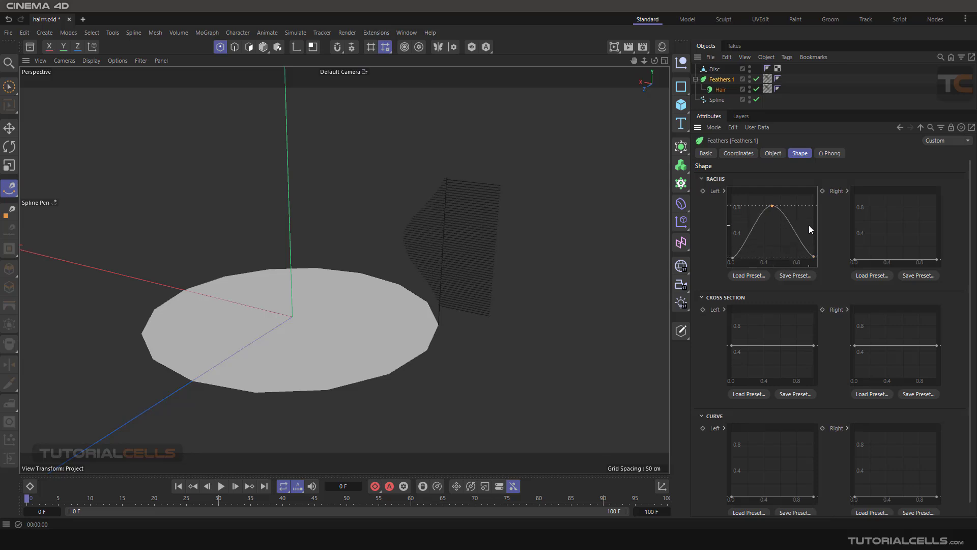
# Reshape the right rachis curve into a valley with raised ends and a low middle point, and inspect the feather from several angles.
pyautogui.keyDown('ctrl'); pyautogui.click(894, 258); pyautogui.keyUp('ctrl')
pyautogui.moveTo(894, 258); pyautogui.dragTo(848, 202)
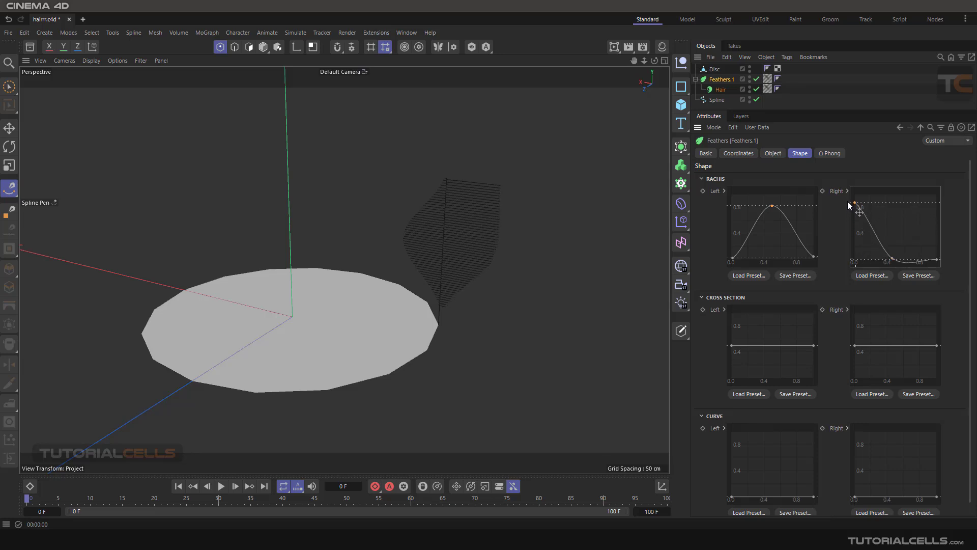
pyautogui.moveTo(936, 261); pyautogui.dragTo(933, 199)
pyautogui.moveTo(892, 258); pyautogui.dragTo(903, 251)
pyautogui.keyDown('alt'); pyautogui.moveTo(570, 236); pyautogui.dragTo(465, 242); pyautogui.keyUp('alt')
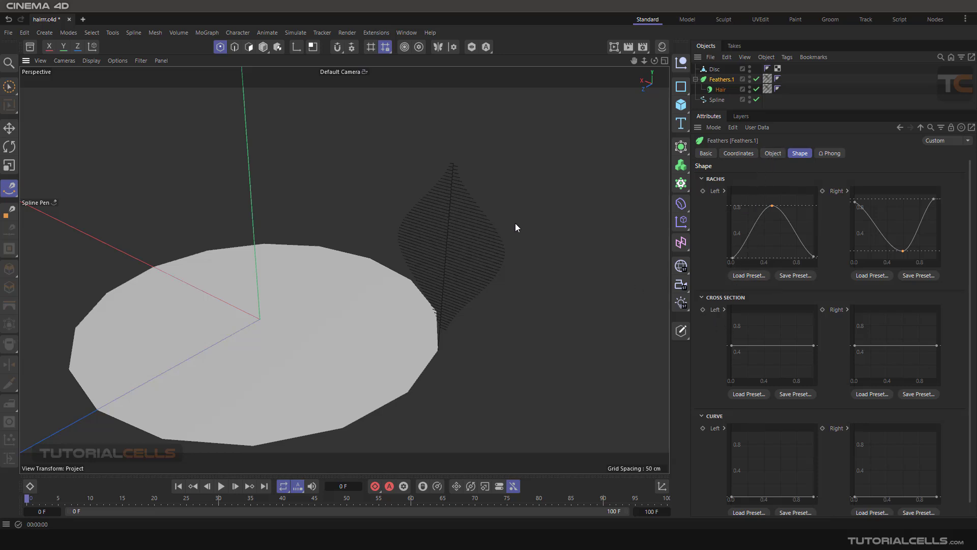
pyautogui.keyDown('alt'); pyautogui.moveTo(515, 228); pyautogui.dragTo(448, 273); pyautogui.keyUp('alt')
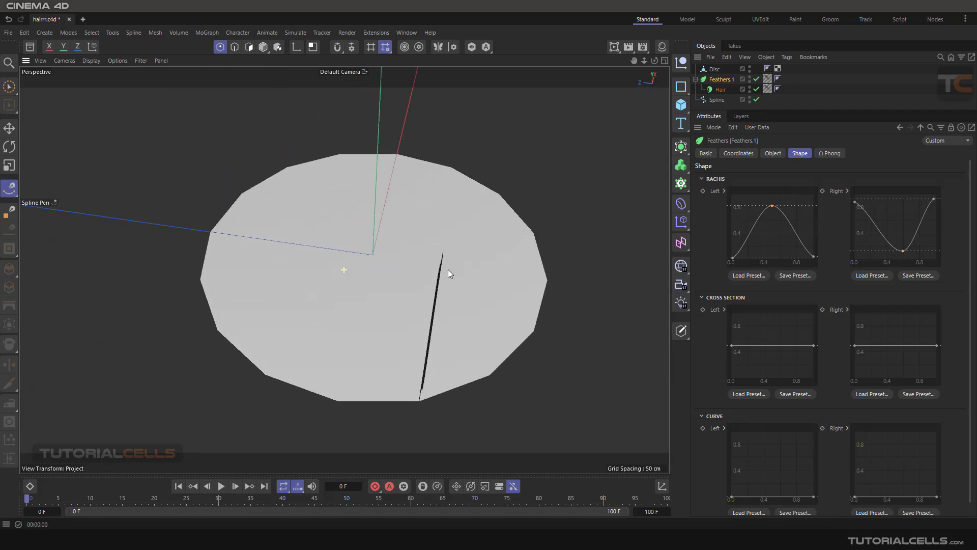
pyautogui.moveTo(812, 345); pyautogui.dragTo(813, 332)
pyautogui.moveTo(518, 326)
pyautogui.keyDown('alt'); pyautogui.mouseDown()
pyautogui.moveTo(558, 313)
pyautogui.moveTo(532, 319)
pyautogui.mouseUp(); pyautogui.keyUp('alt')
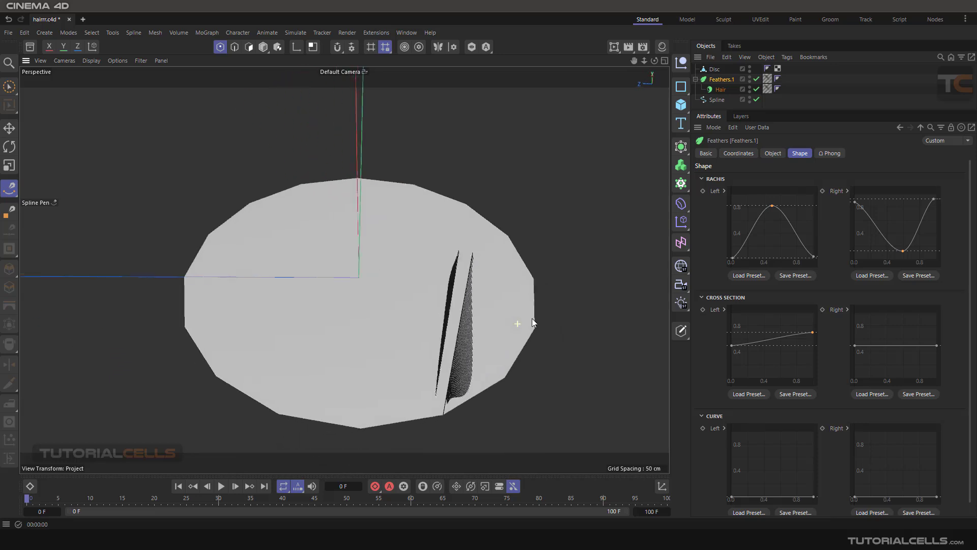
pyautogui.hotkey('ctrl', 'z')
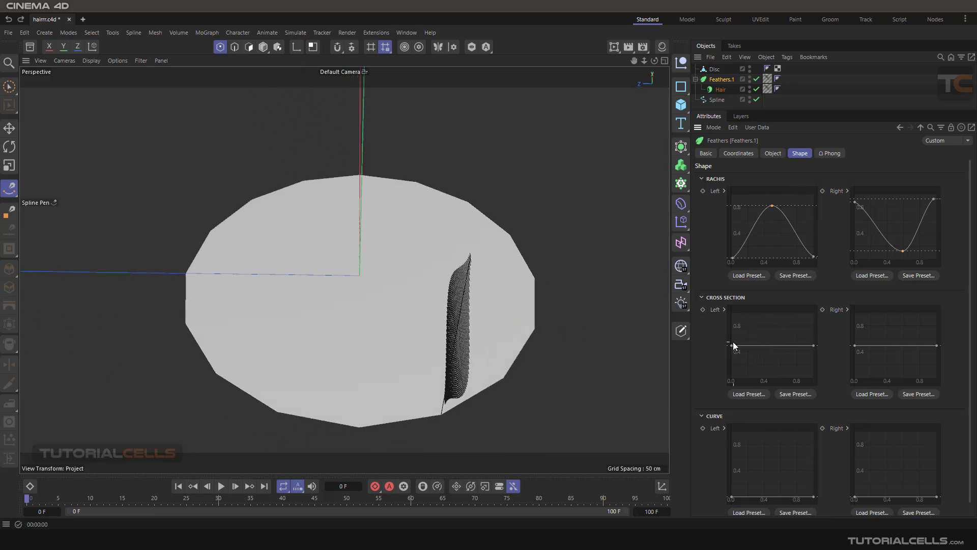
# Raise the left Cross Section curve's start point to about 0.9 and the right one's end point to nearly 1.
pyautogui.moveTo(732, 345); pyautogui.dragTo(731, 319)
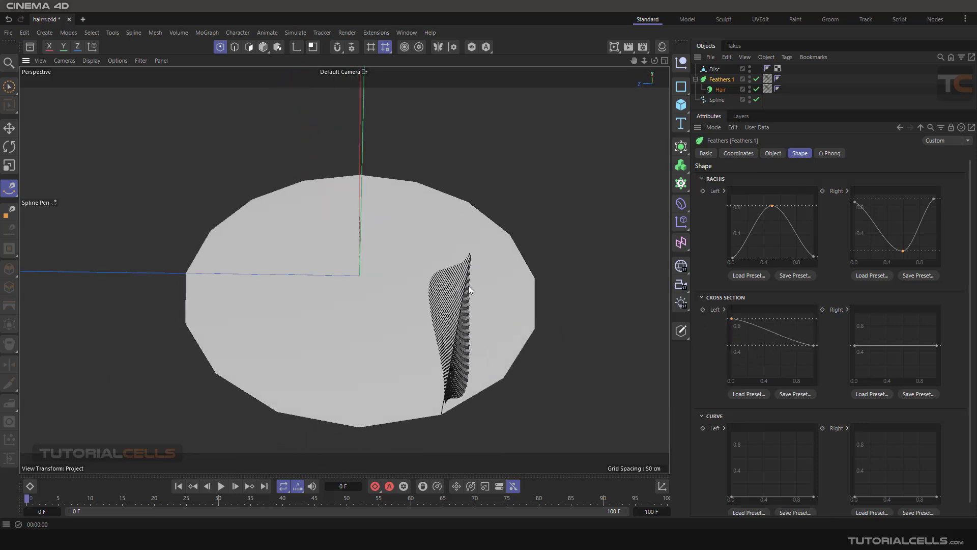
pyautogui.moveTo(468, 285)
pyautogui.keyDown('alt'); pyautogui.mouseDown()
pyautogui.moveTo(434, 300)
pyautogui.moveTo(460, 290)
pyautogui.mouseUp(); pyautogui.keyUp('alt')
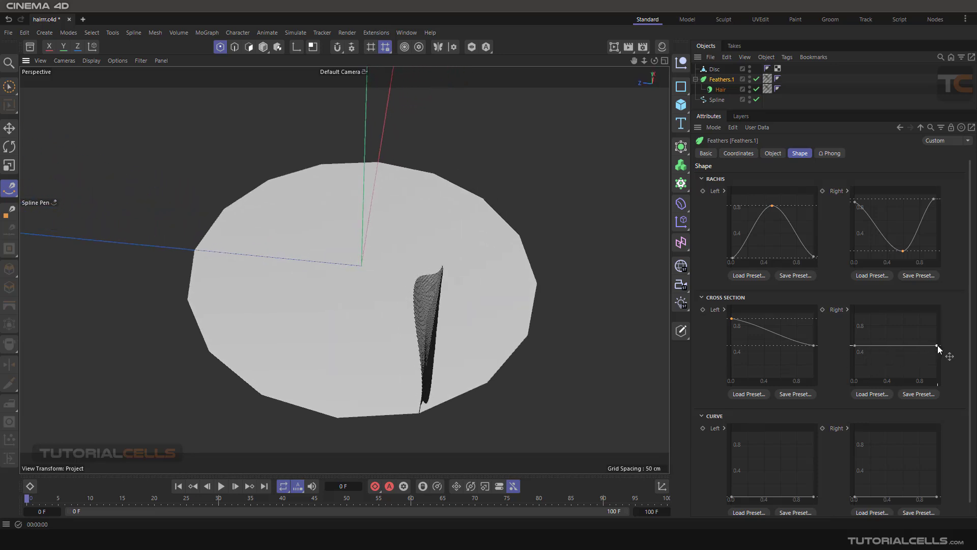
pyautogui.moveTo(936, 345); pyautogui.dragTo(937, 313)
pyautogui.moveTo(601, 322)
pyautogui.keyDown('alt'); pyautogui.mouseDown()
pyautogui.moveTo(414, 335)
pyautogui.moveTo(389, 367)
pyautogui.moveTo(526, 305)
pyautogui.moveTo(448, 328)
pyautogui.moveTo(351, 321)
pyautogui.moveTo(363, 324)
pyautogui.mouseUp(); pyautogui.keyUp('alt')
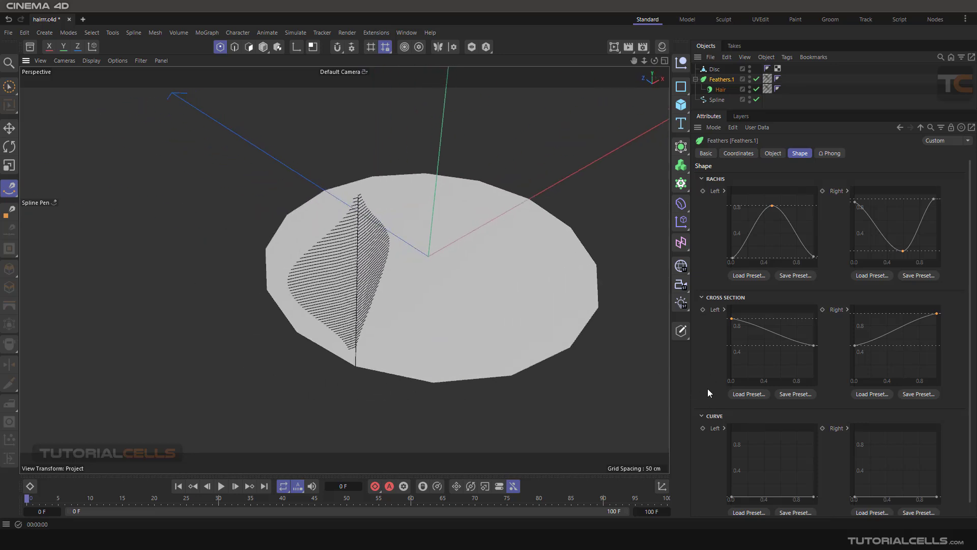
# Raise the start point of the left Curve graph to about 0.7 so it slopes down to zero.
pyautogui.scroll(-1, 708, 389)
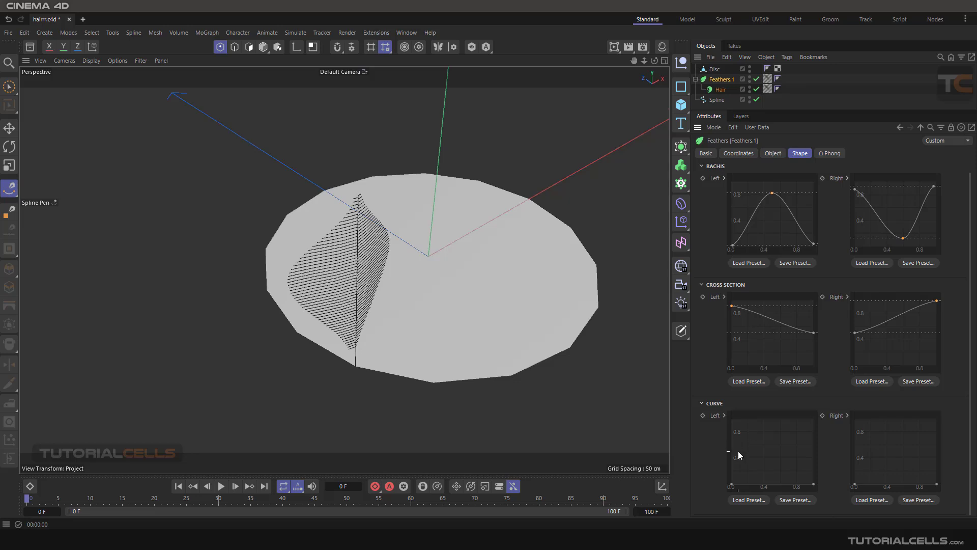
pyautogui.moveTo(812, 484)
pyautogui.mouseDown()
pyautogui.moveTo(807, 418)
pyautogui.moveTo(819, 464)
pyautogui.moveTo(818, 431)
pyautogui.moveTo(819, 486)
pyautogui.mouseUp()
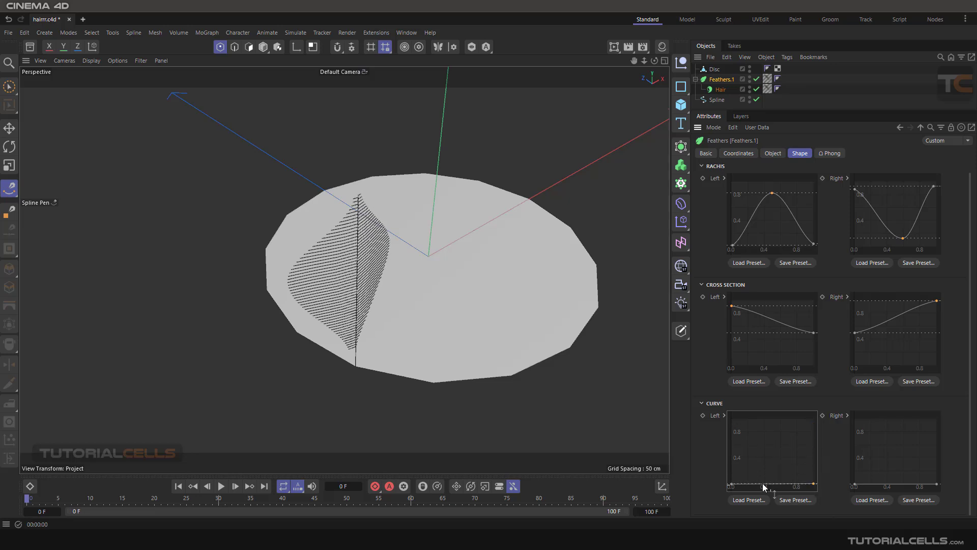
pyautogui.moveTo(732, 484); pyautogui.dragTo(731, 438)
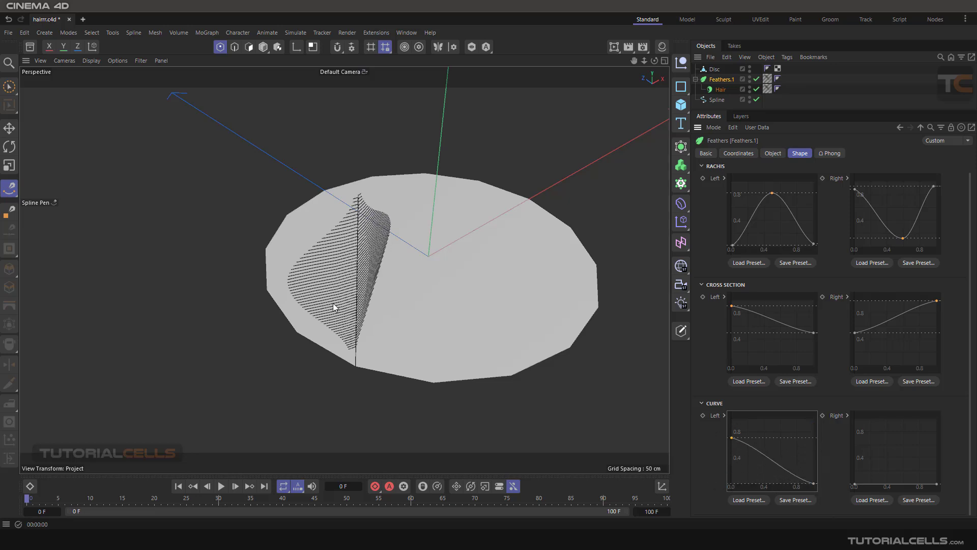
pyautogui.keyDown('alt'); pyautogui.moveTo(338, 307); pyautogui.dragTo(550, 341); pyautogui.keyUp('alt')
# Raise the end point of the right Curve graph to about 0.7 and inspect the feather from several angles.
pyautogui.moveTo(855, 483); pyautogui.dragTo(873, 475)
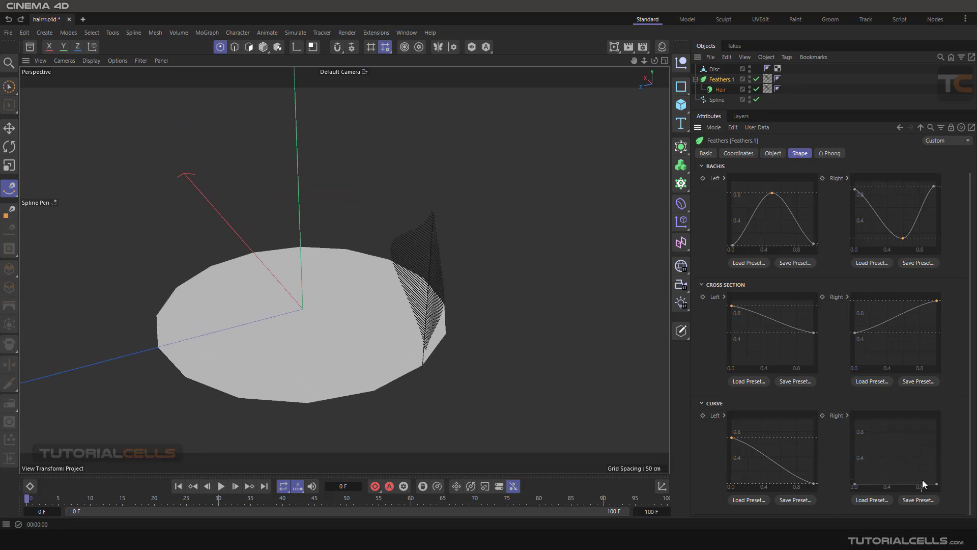
pyautogui.moveTo(937, 484); pyautogui.dragTo(937, 437)
pyautogui.keyDown('alt'); pyautogui.moveTo(430, 327); pyautogui.dragTo(478, 310); pyautogui.keyUp('alt')
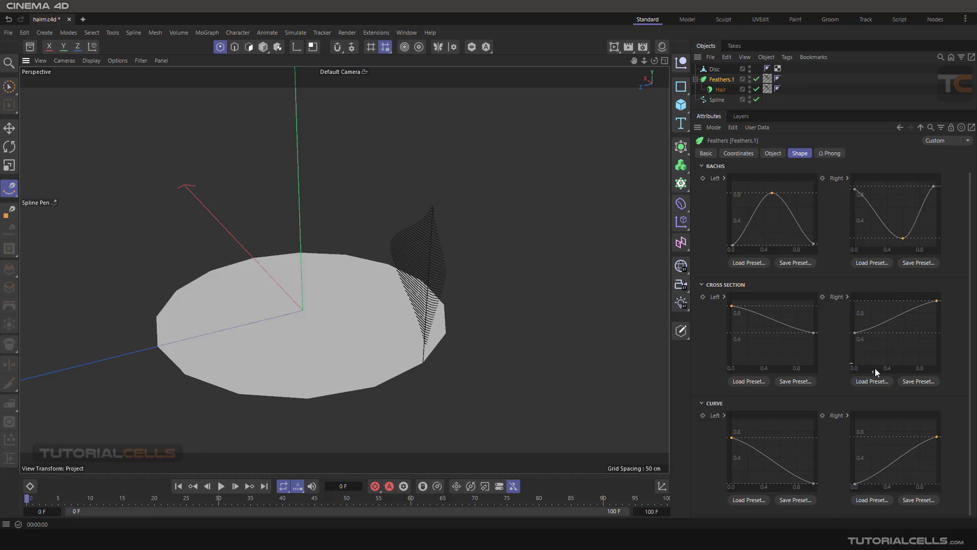
pyautogui.keyDown('alt'); pyautogui.moveTo(349, 261); pyautogui.dragTo(514, 251); pyautogui.keyUp('alt')
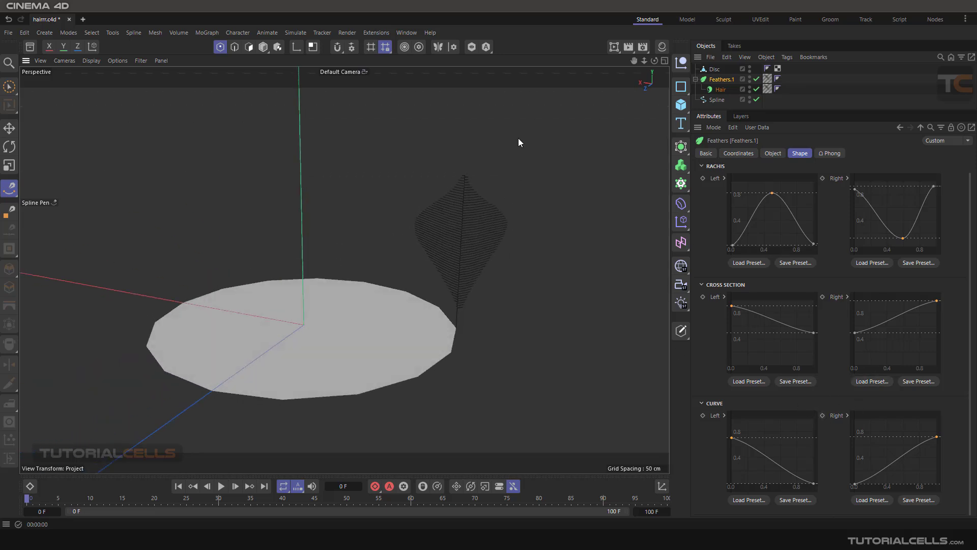
# Set the feather's displacement to 41 cm Curve (Top), 40 cm Curve (Base) and 25 cm Displace, keeping variation at 0 cm.
pyautogui.click(773, 153)
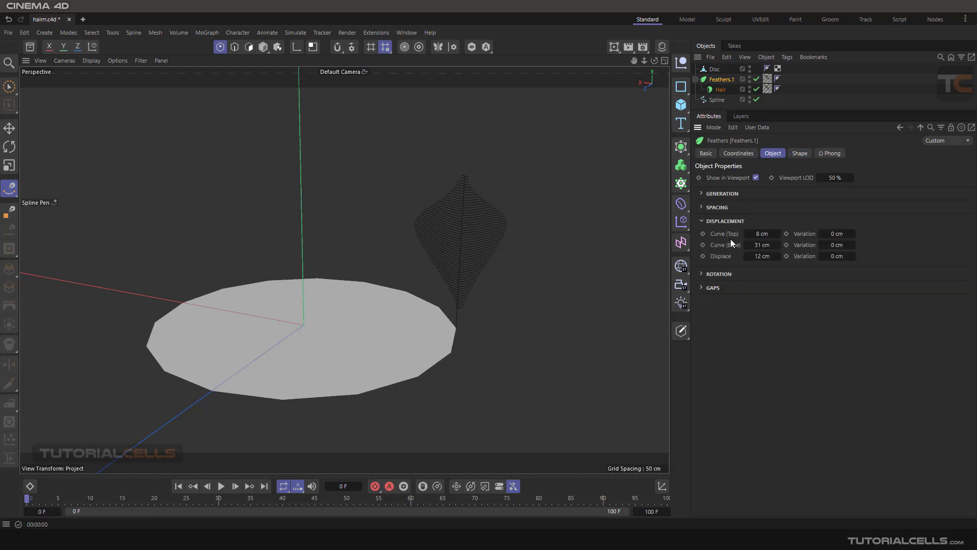
pyautogui.moveTo(754, 237)
pyautogui.mouseDown()
pyautogui.moveTo(744, 238)
pyautogui.moveTo(765, 238)
pyautogui.mouseUp()
pyautogui.moveTo(837, 234); pyautogui.dragTo(847, 234)
pyautogui.rightClick(854, 234)
pyautogui.moveTo(757, 244)
pyautogui.mouseDown()
pyautogui.moveTo(801, 245)
pyautogui.moveTo(752, 256)
pyautogui.mouseUp()
pyautogui.keyDown('alt'); pyautogui.moveTo(550, 207); pyautogui.dragTo(429, 271); pyautogui.keyUp('alt')
pyautogui.moveTo(758, 256)
pyautogui.mouseDown()
pyautogui.moveTo(782, 256)
pyautogui.moveTo(766, 256)
pyautogui.mouseUp()
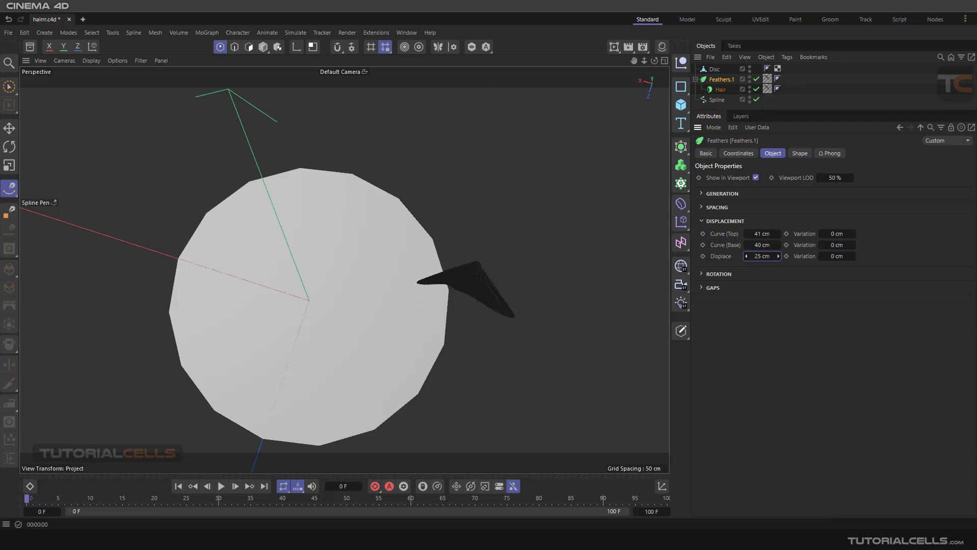
# Try a Rot Step of 5° in the feather's Rotation settings, inspect the barbs, and reset it to 0°.
pyautogui.click(702, 221)
pyautogui.click(702, 234)
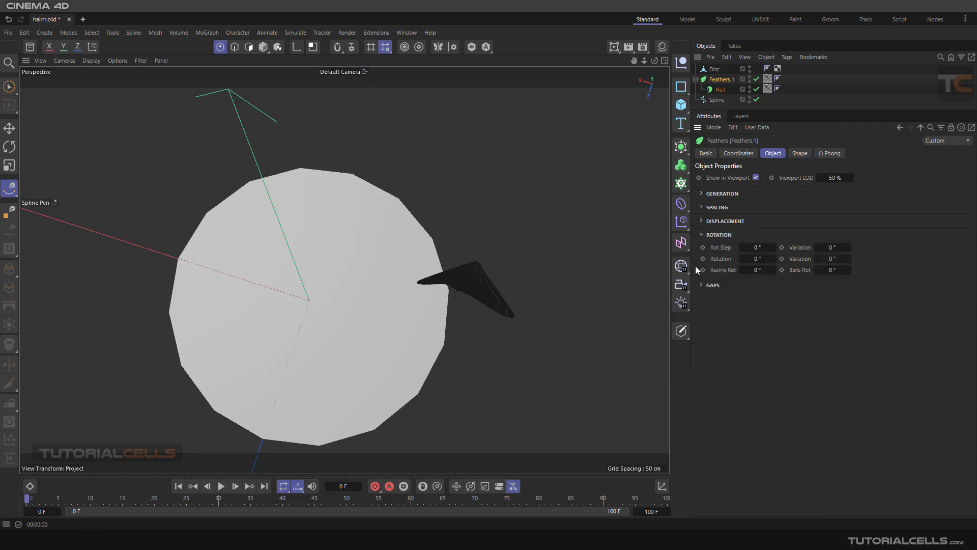
pyautogui.keyDown('alt'); pyautogui.moveTo(475, 302); pyautogui.dragTo(469, 219); pyautogui.keyUp('alt')
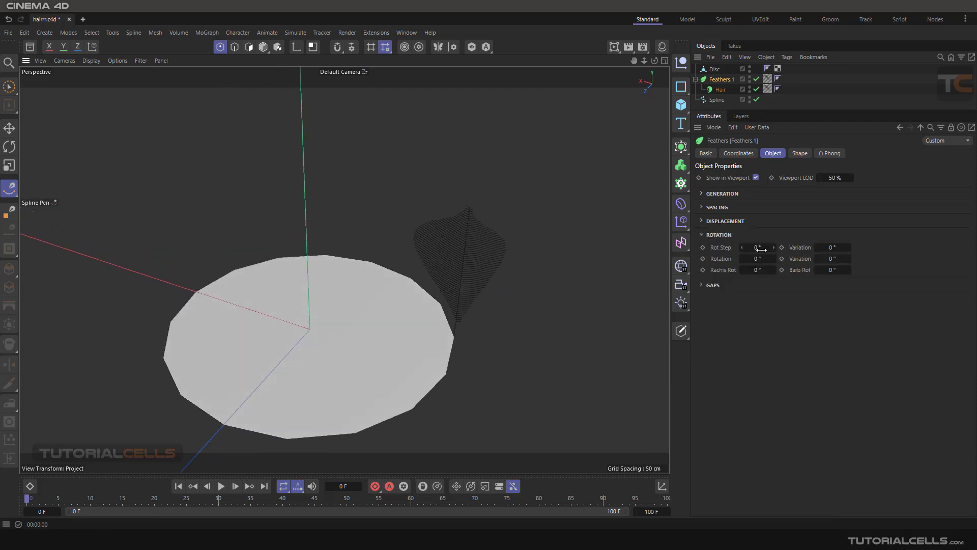
pyautogui.moveTo(757, 247); pyautogui.dragTo(760, 248)
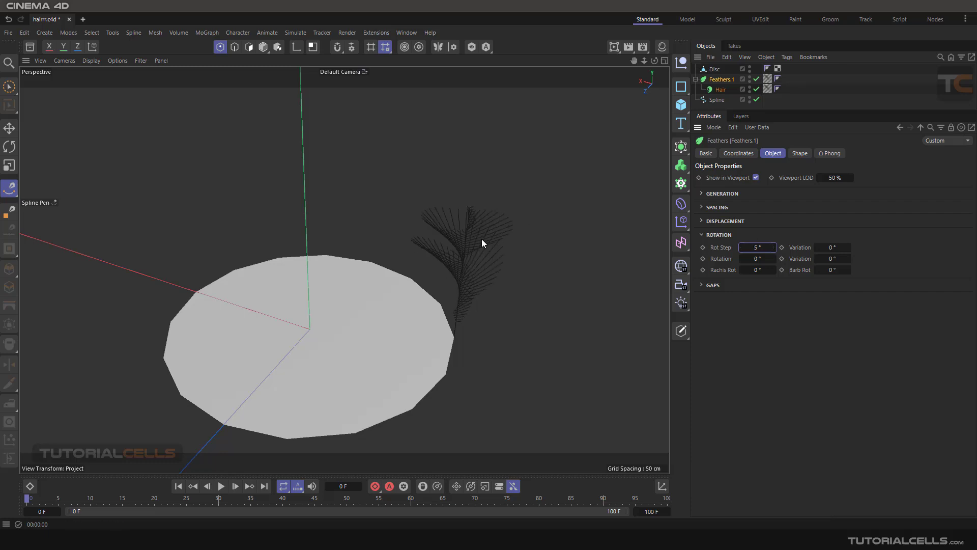
pyautogui.keyDown('alt'); pyautogui.moveTo(482, 240); pyautogui.dragTo(433, 223); pyautogui.keyUp('alt')
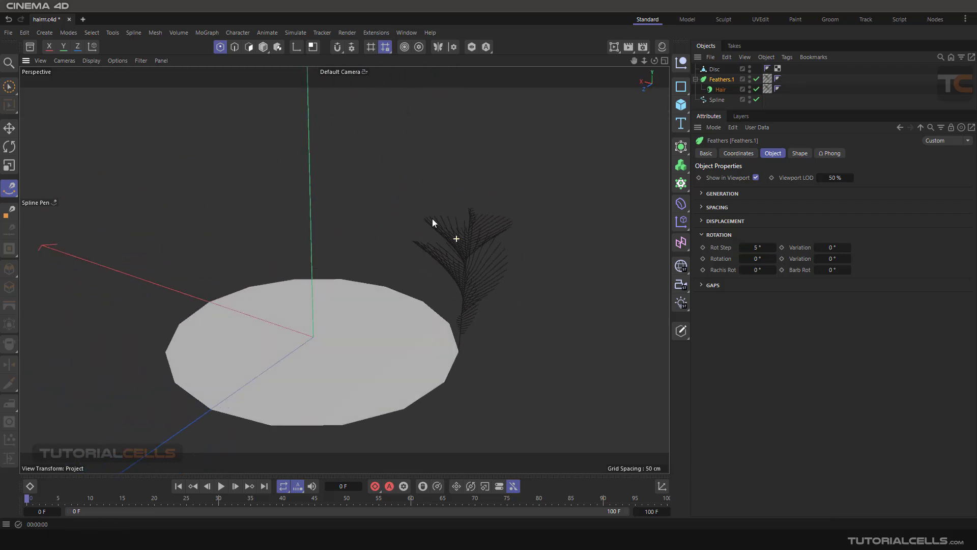
pyautogui.rightClick(773, 249)
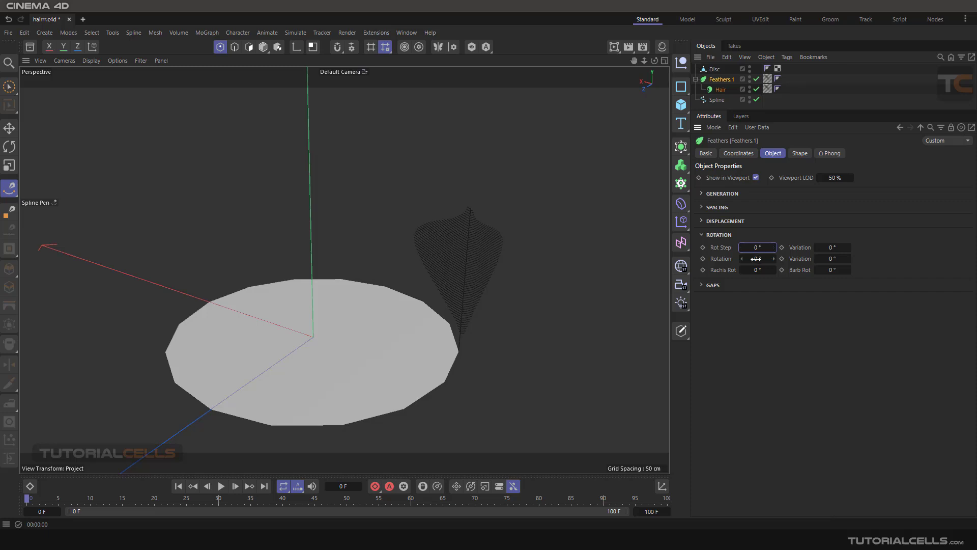
# Try the feather's Rotation, a Rachis Rot of 39° and Barb Rot, resetting each to 0°.
pyautogui.moveTo(756, 259)
pyautogui.mouseDown()
pyautogui.moveTo(744, 259)
pyautogui.moveTo(781, 270)
pyautogui.moveTo(764, 270)
pyautogui.mouseUp()
pyautogui.moveTo(757, 272); pyautogui.dragTo(777, 271)
pyautogui.moveTo(544, 251)
pyautogui.keyDown('alt'); pyautogui.mouseDown()
pyautogui.moveTo(485, 283)
pyautogui.moveTo(436, 285)
pyautogui.moveTo(534, 255)
pyautogui.mouseUp(); pyautogui.keyUp('alt')
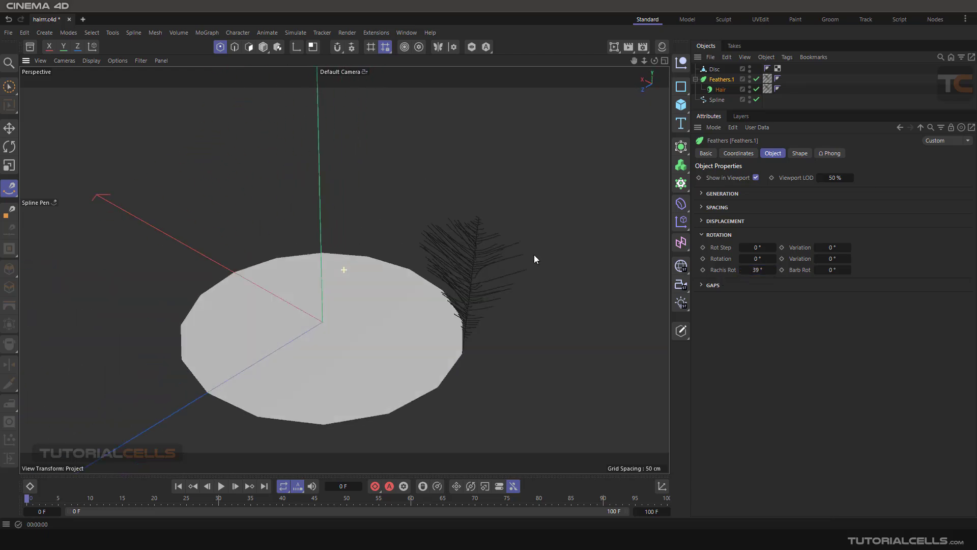
pyautogui.rightClick(775, 270)
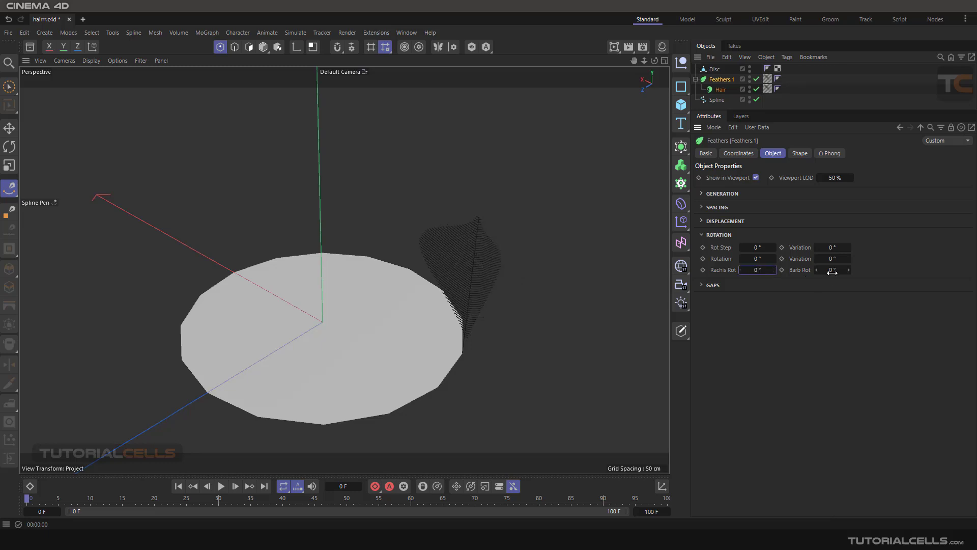
pyautogui.moveTo(833, 271); pyautogui.dragTo(845, 271)
pyautogui.rightClick(849, 270)
# Create gaps in the feather with a Gap of 13 cm and an Occurrence of 47 %.
pyautogui.click(702, 235)
pyautogui.click(703, 249)
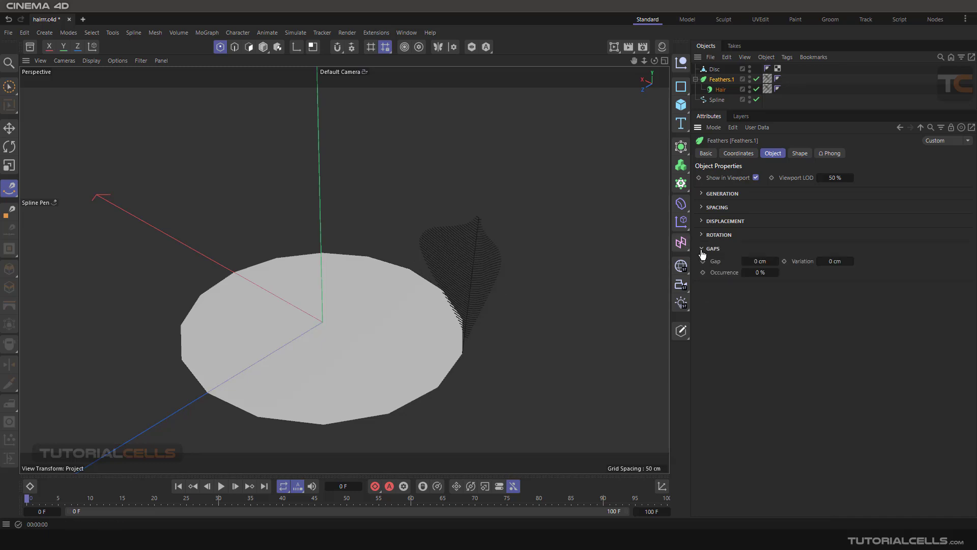
pyautogui.scroll(4, 481, 279)
pyautogui.keyDown('alt'); pyautogui.moveTo(476, 264); pyautogui.dragTo(494, 255); pyautogui.keyUp('alt')
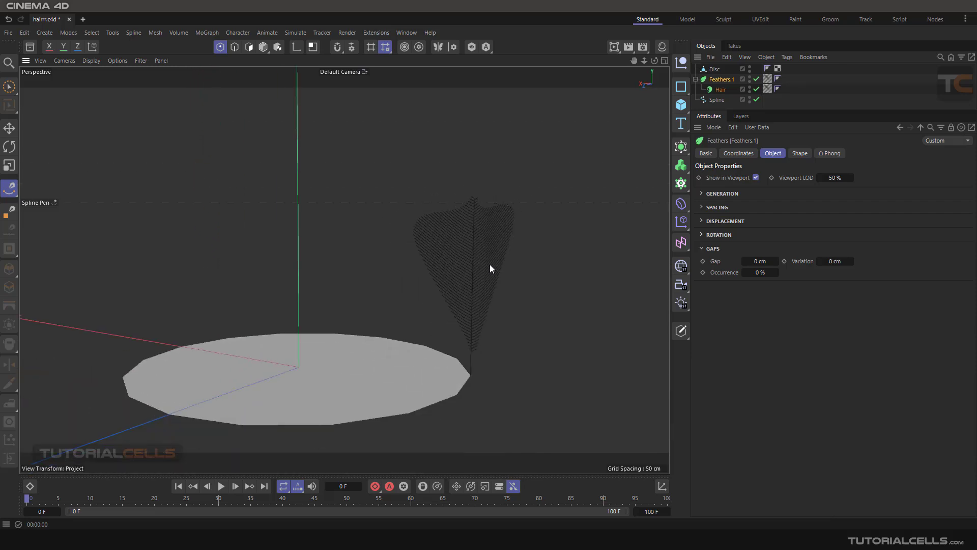
pyautogui.click(760, 262)
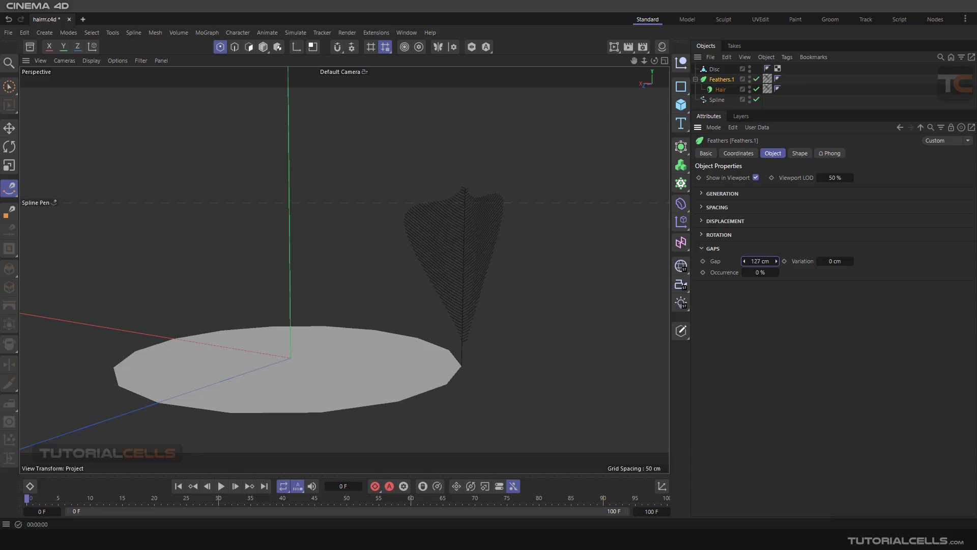
pyautogui.moveTo(760, 261); pyautogui.dragTo(741, 269)
pyautogui.moveTo(761, 274); pyautogui.dragTo(764, 272)
pyautogui.moveTo(760, 261); pyautogui.dragTo(759, 273)
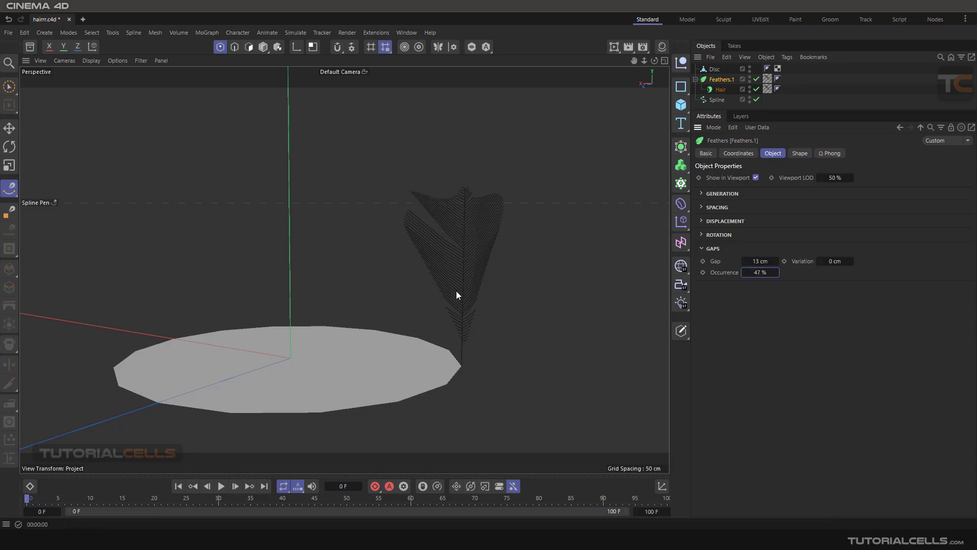
pyautogui.keyDown('alt'); pyautogui.moveTo(445, 230); pyautogui.dragTo(419, 197); pyautogui.keyUp('alt')
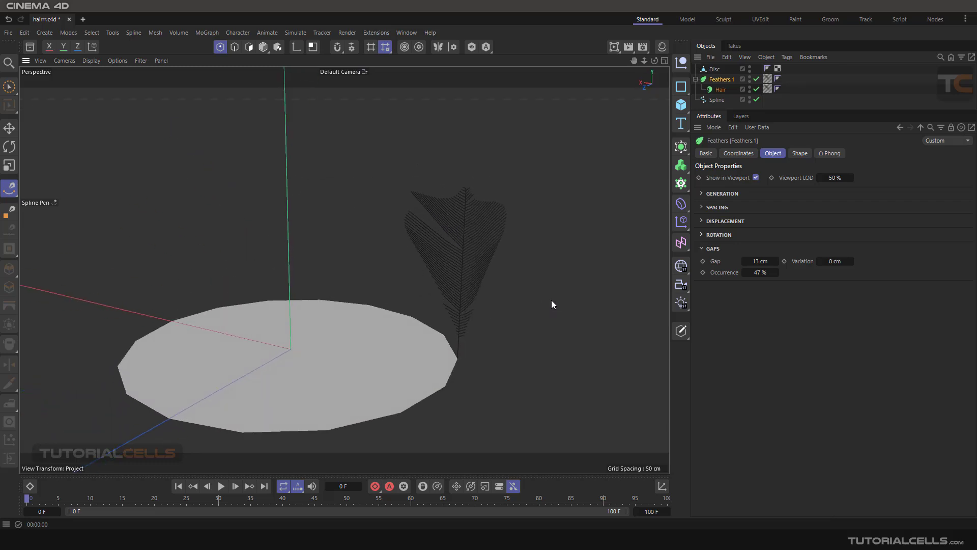
# Adjust the gap variation slightly and inspect the gapped feather from different angles.
pyautogui.moveTo(834, 261)
pyautogui.mouseDown()
pyautogui.moveTo(849, 261)
pyautogui.moveTo(836, 261)
pyautogui.mouseUp()
pyautogui.click(711, 249)
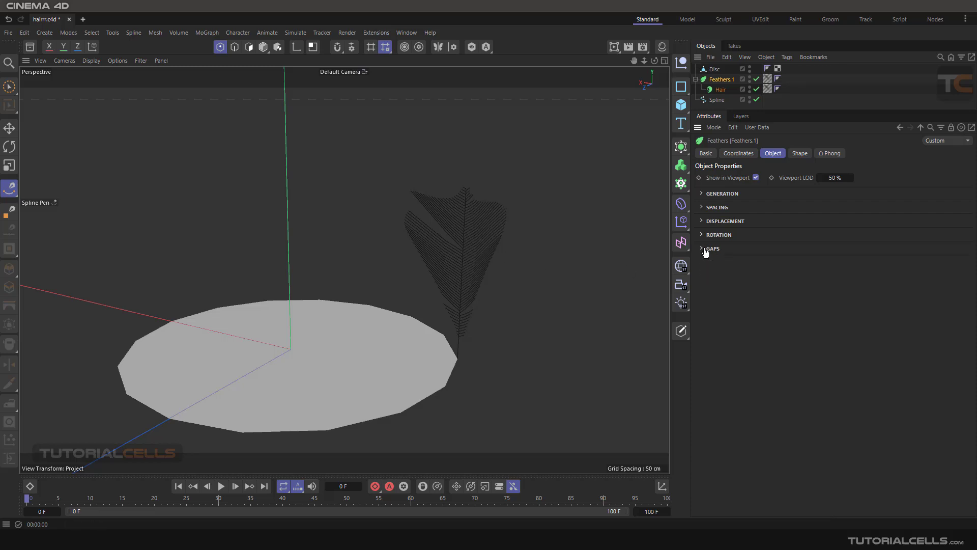
pyautogui.keyDown('alt'); pyautogui.moveTo(483, 240); pyautogui.dragTo(255, 268); pyautogui.keyUp('alt')
pyautogui.keyDown('alt'); pyautogui.moveTo(396, 281); pyautogui.dragTo(459, 282); pyautogui.keyUp('alt')
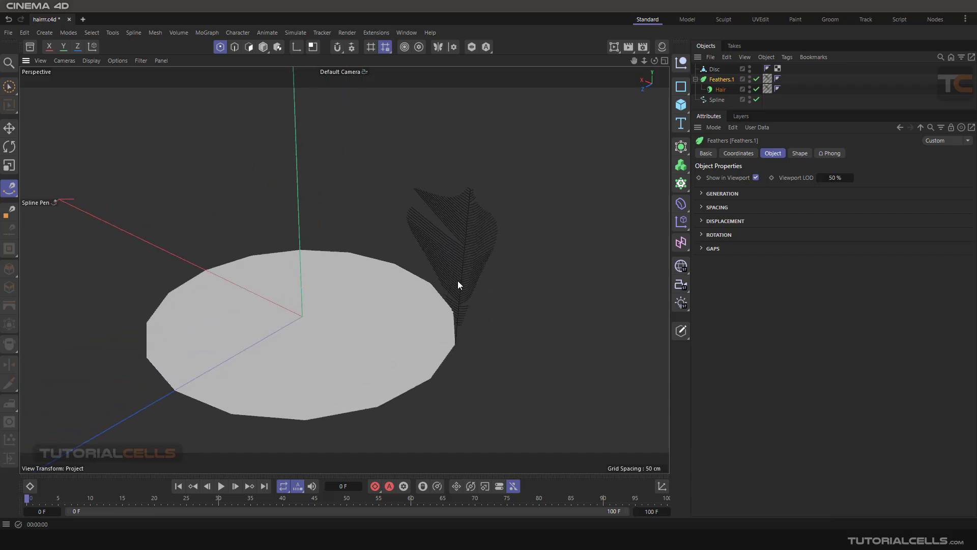
# Review the hair's guide settings and the disc linked as its surface.
pyautogui.click(721, 89)
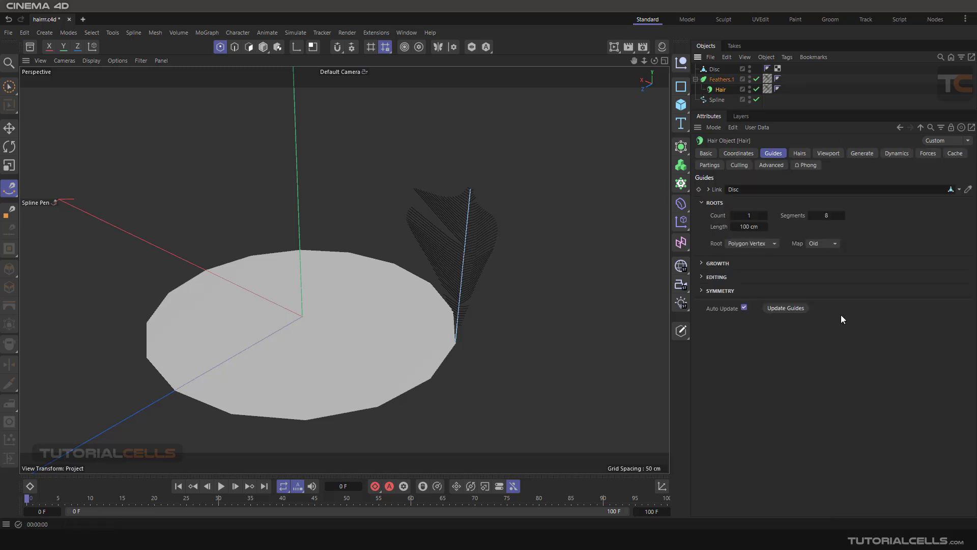
pyautogui.click(710, 71)
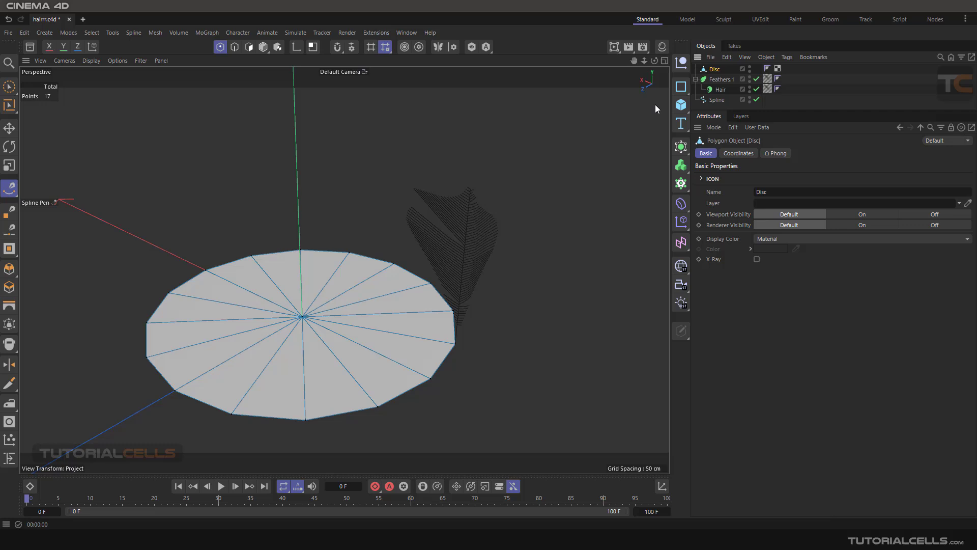
pyautogui.click(720, 90)
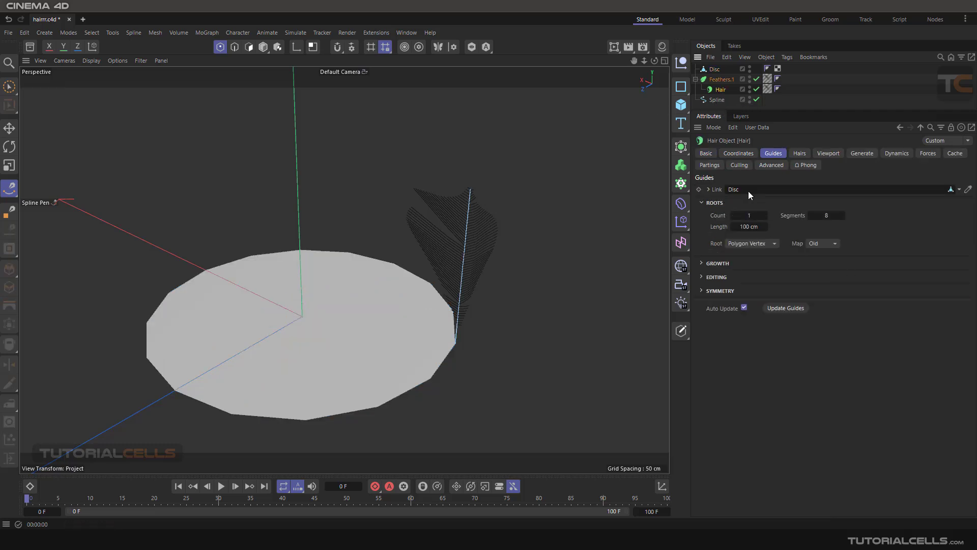
# Set Hair UVs to Feather on the Feathers object's Hair Material tag.
pyautogui.click(721, 80)
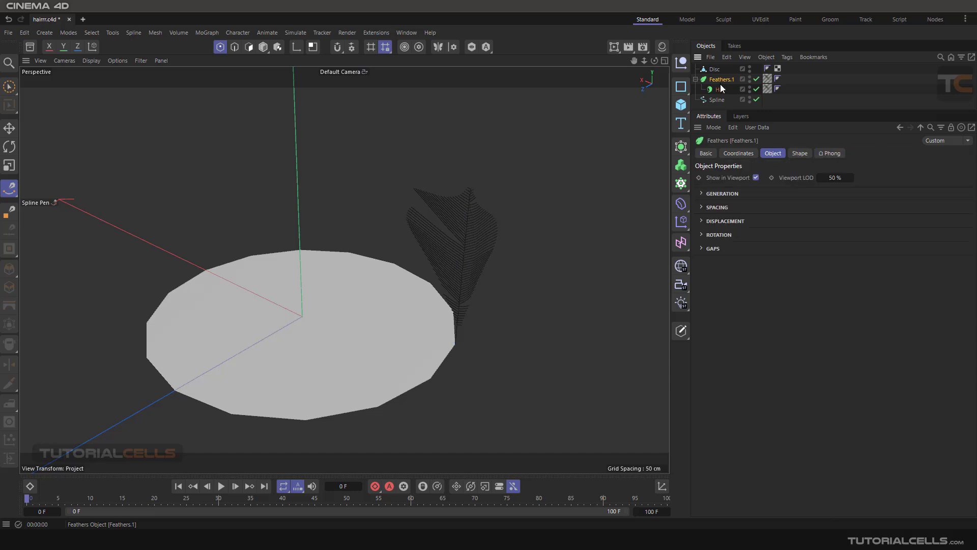
pyautogui.click(768, 79)
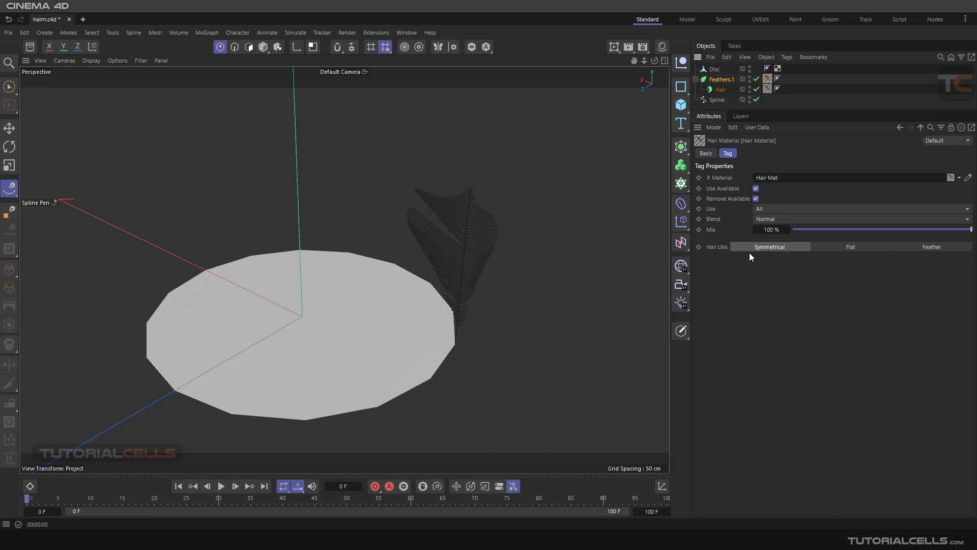
pyautogui.click(921, 248)
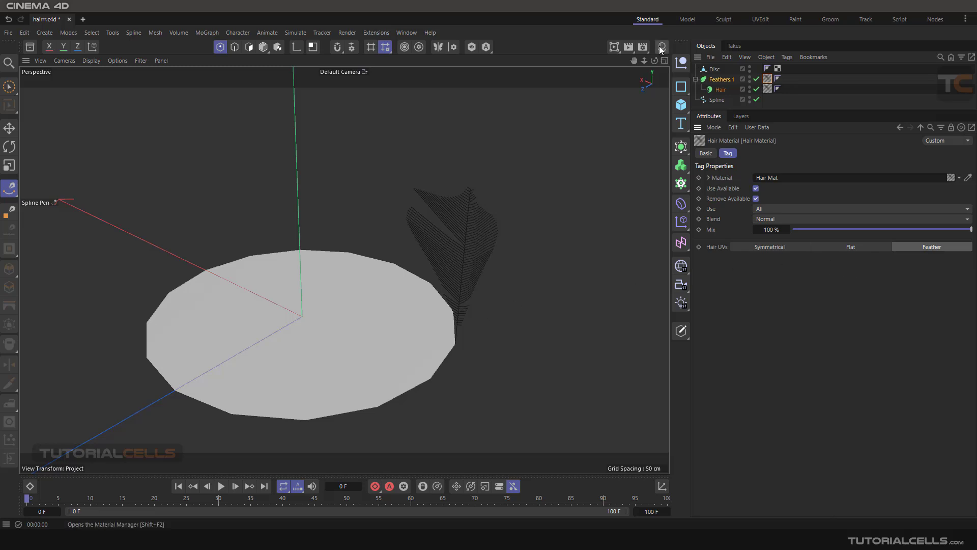
pyautogui.keyDown('alt'); pyautogui.moveTo(495, 264); pyautogui.dragTo(553, 266); pyautogui.keyUp('alt')
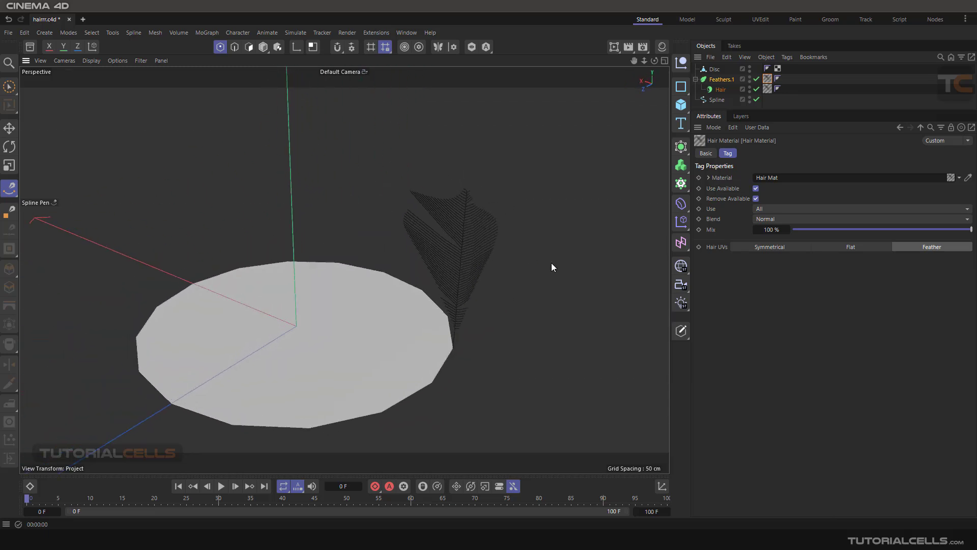